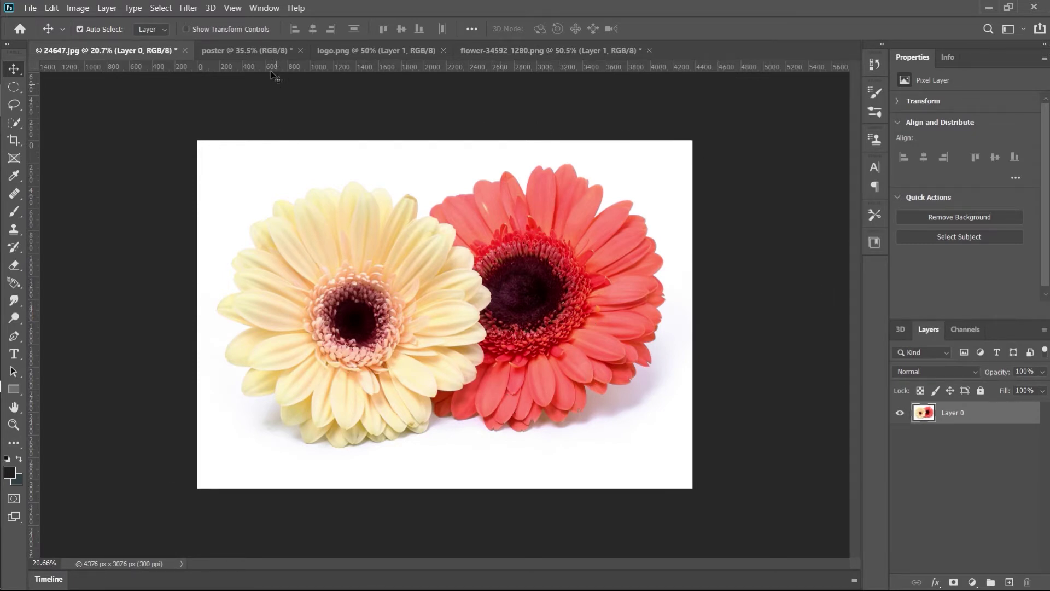
- Review the open gerbera photo, poster, logo and plant illustration documents to compare the source images with the poster layout
left_click(268, 51)
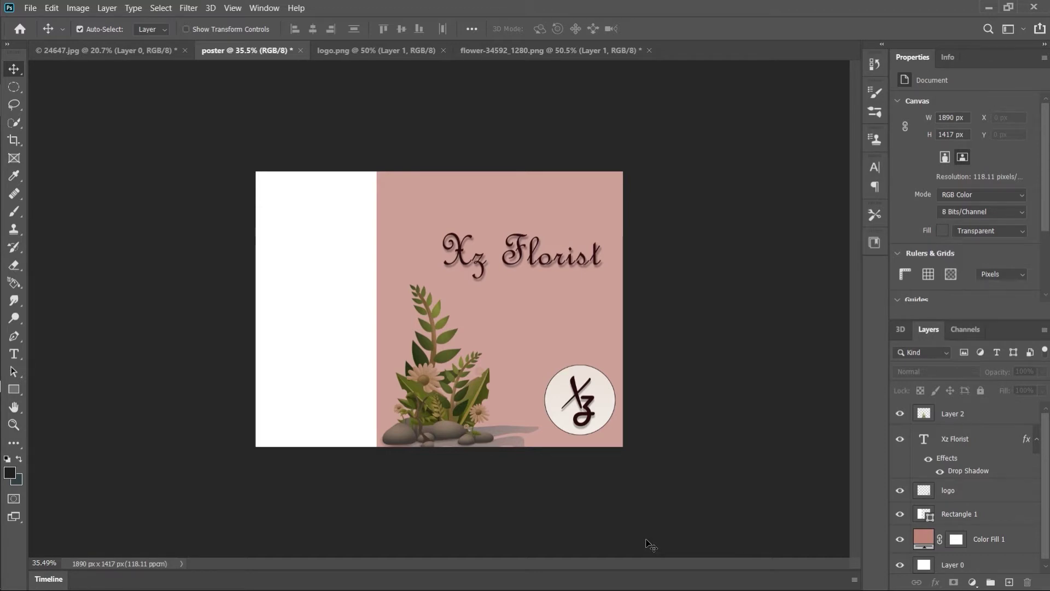
left_click(375, 51)
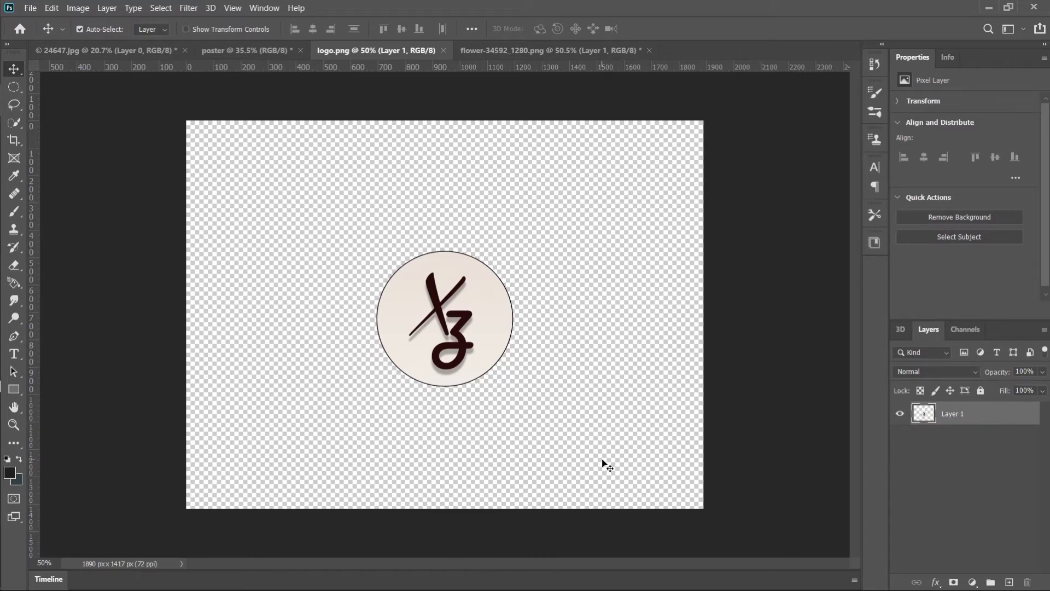
left_click(573, 50)
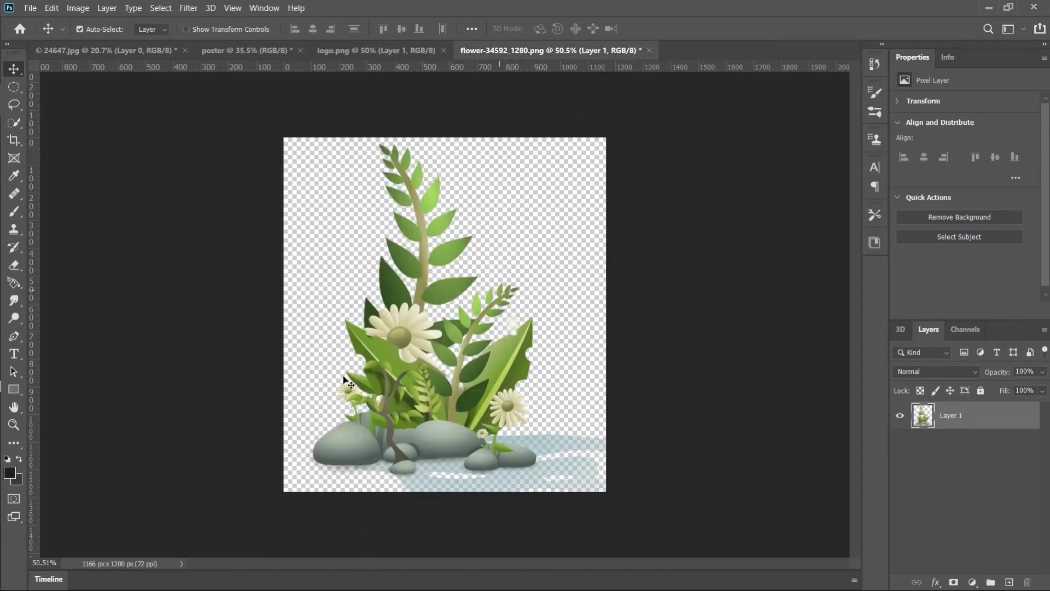
left_click(251, 54)
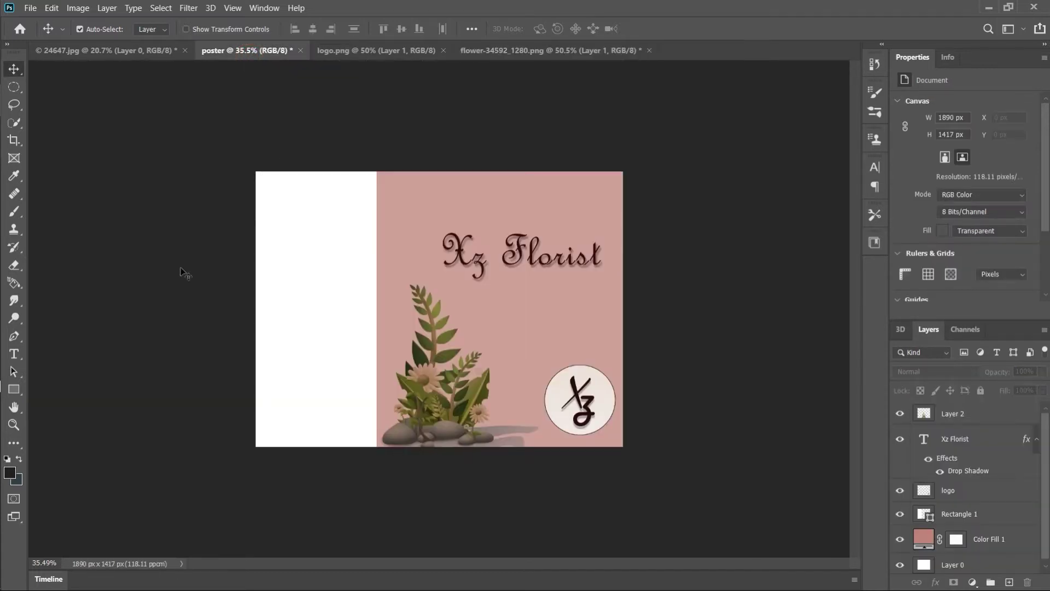
left_click(121, 54)
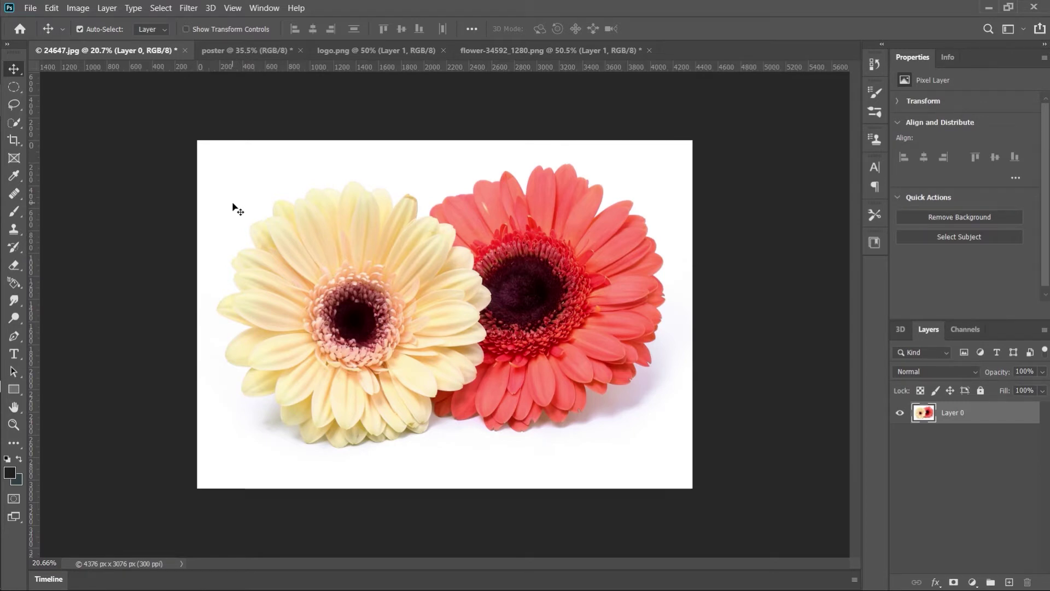
left_click(251, 53)
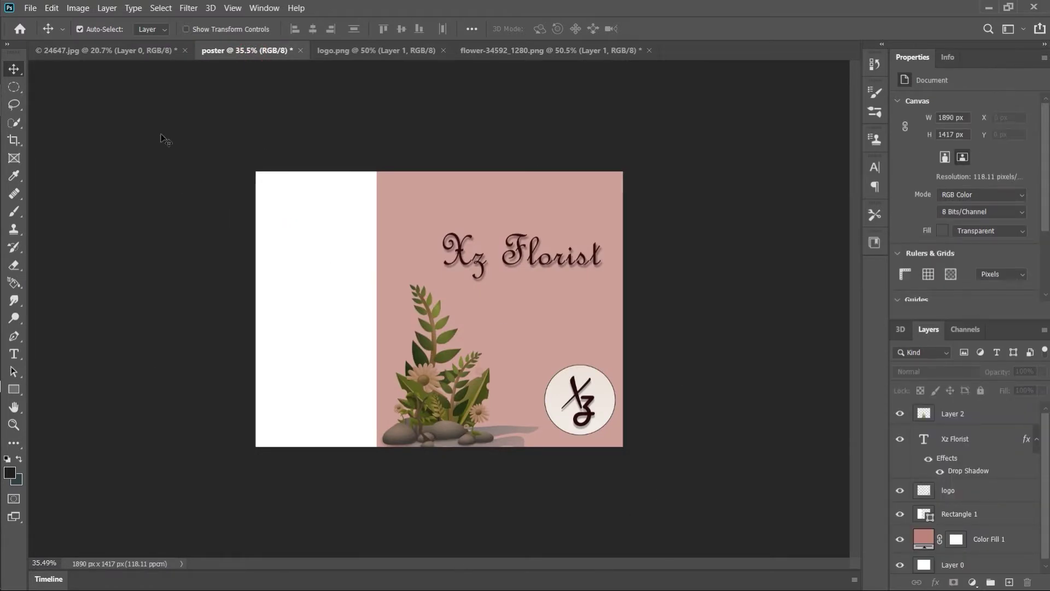
left_click(130, 51)
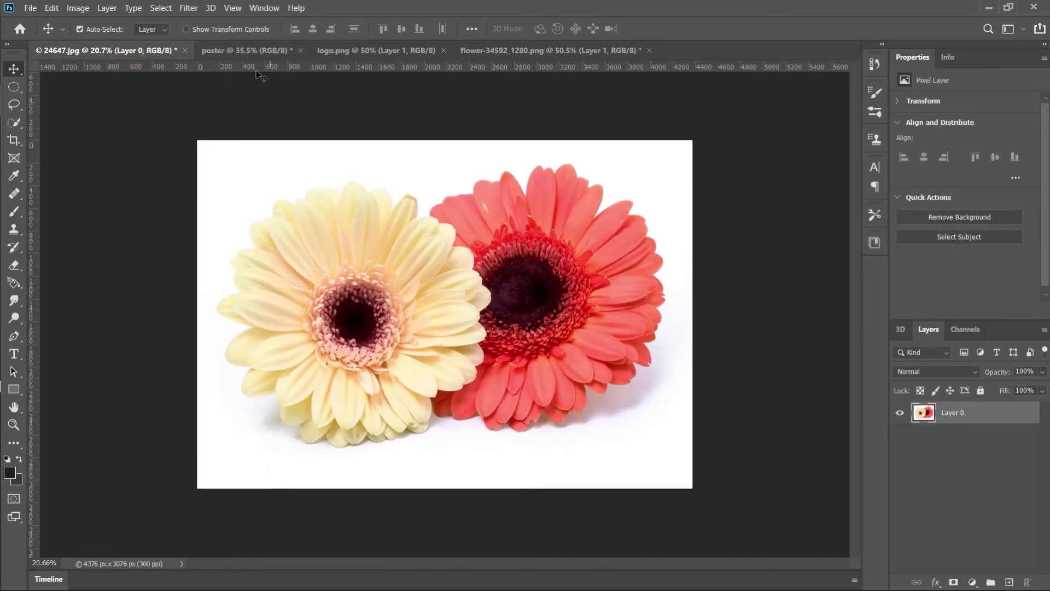
left_click(255, 53)
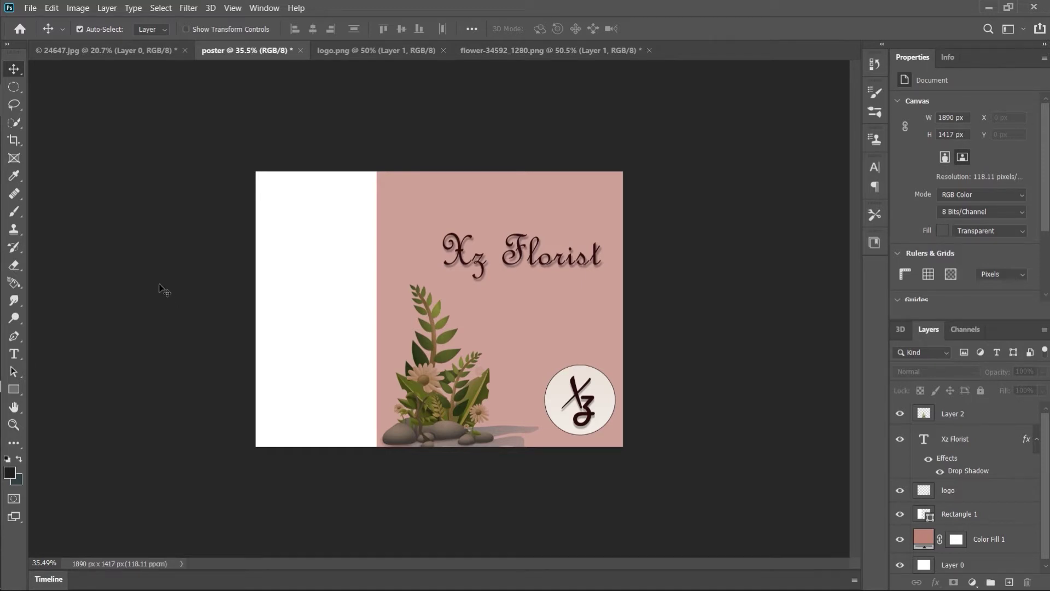
- Copy the gerbera photo from 24647.jpg into the poster document and scale it down to about 42%
left_click(121, 51)
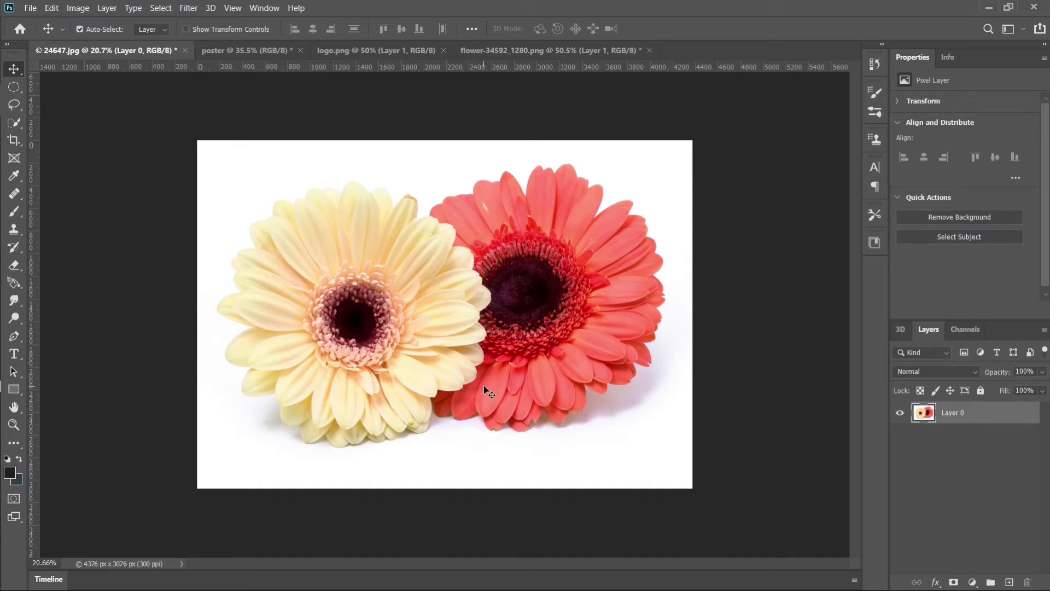
left_click_drag(488, 369, 316, 380)
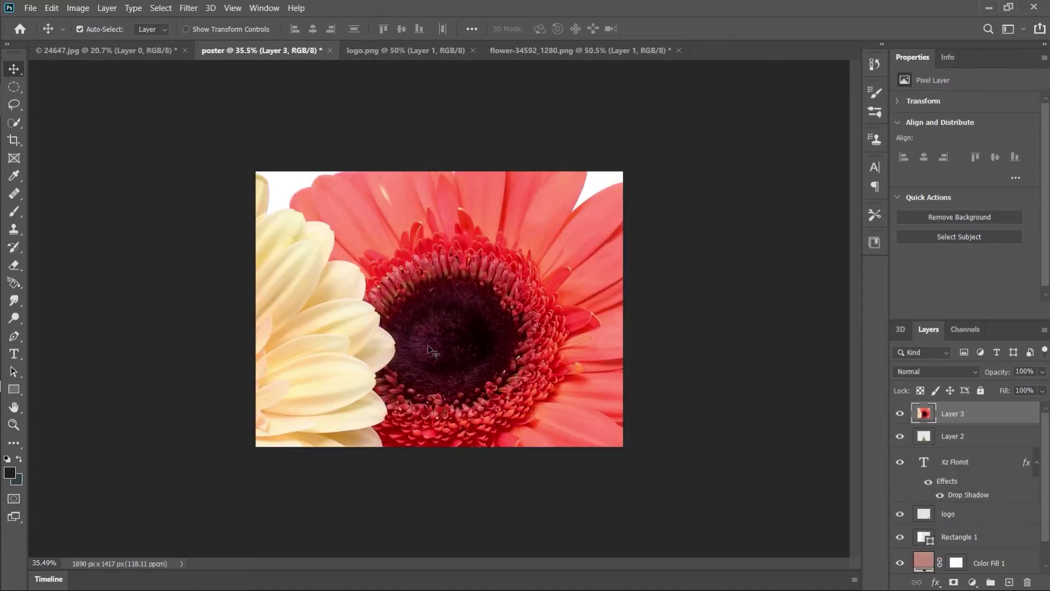
key("ctrl+t")
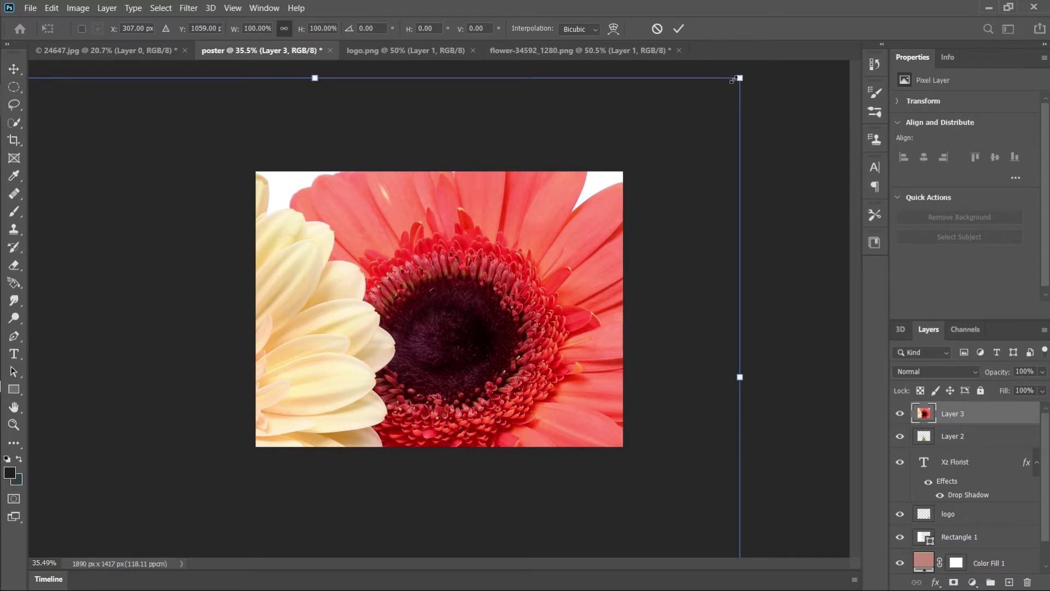
left_click_drag(740, 78, 267, 437)
left_click_drag(159, 500, 357, 320)
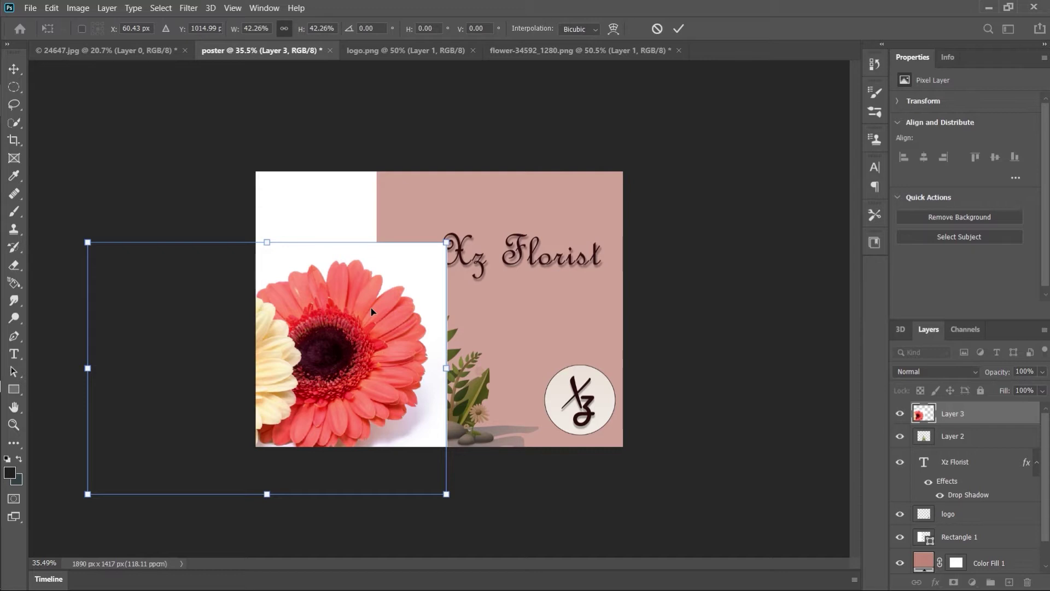
- Scale the gerbera photo down further to about 26% of its original size and place it over the lower part of the white panel
left_click_drag(446, 494, 300, 328)
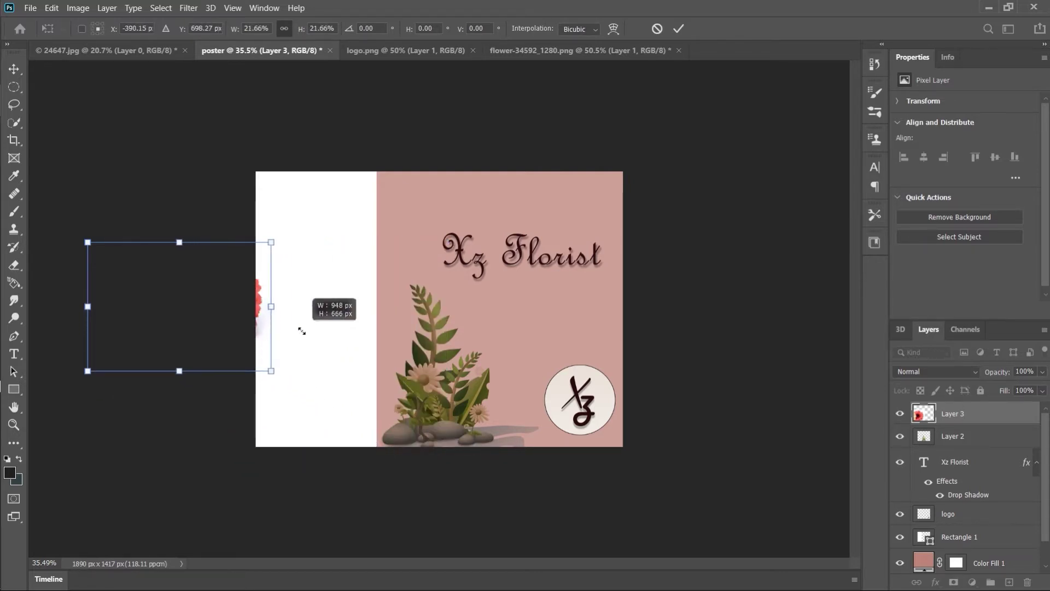
left_click_drag(206, 322, 313, 406)
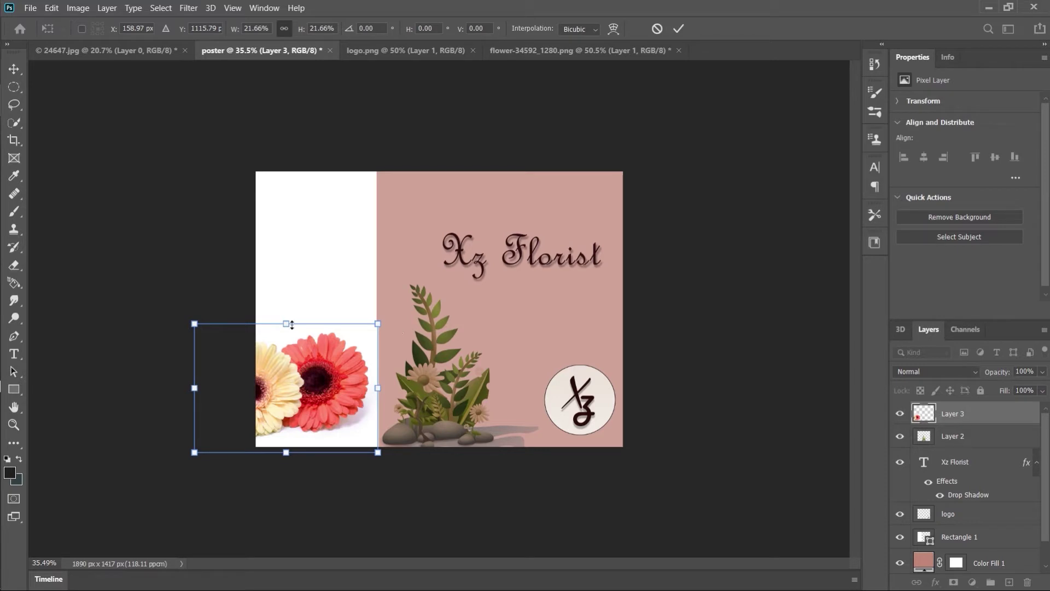
left_click_drag(194, 324, 163, 283)
mouse_move(309, 392)
left_mouse_down()
mouse_move(300, 389)
mouse_move(310, 394)
left_mouse_up()
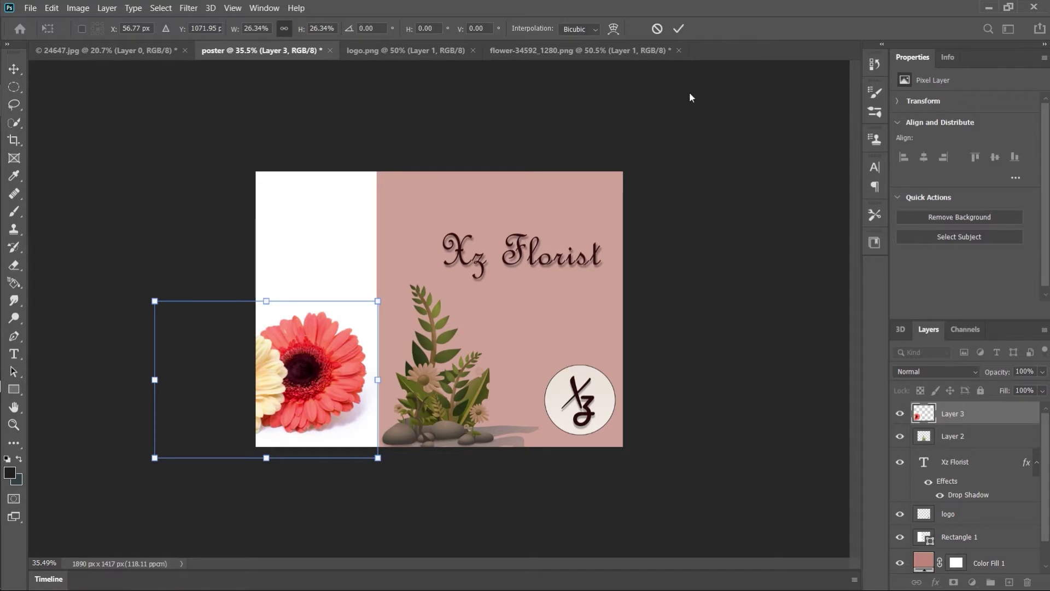
left_click(678, 28)
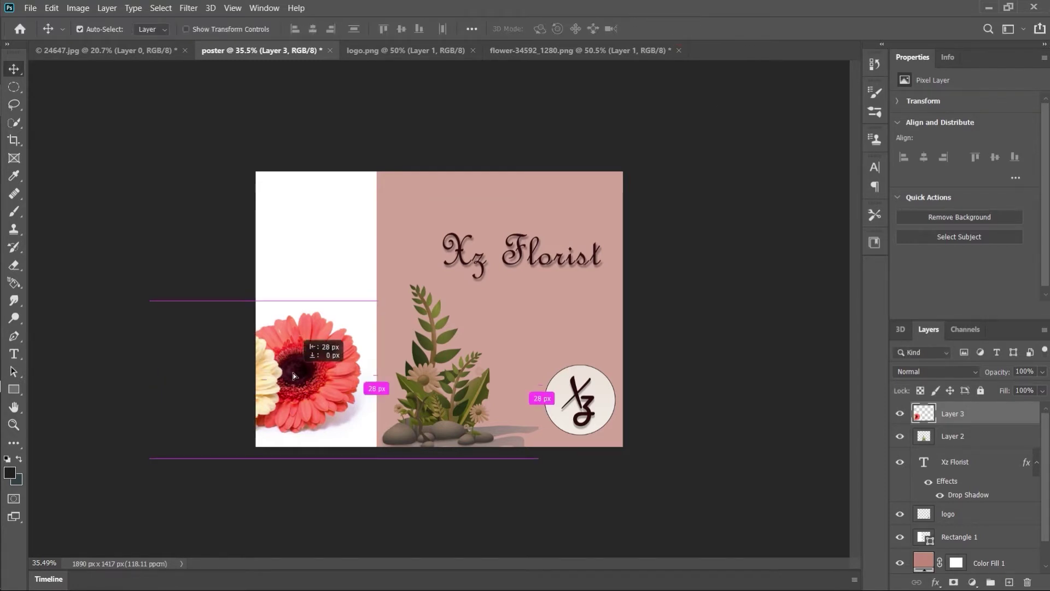
left_click(777, 348)
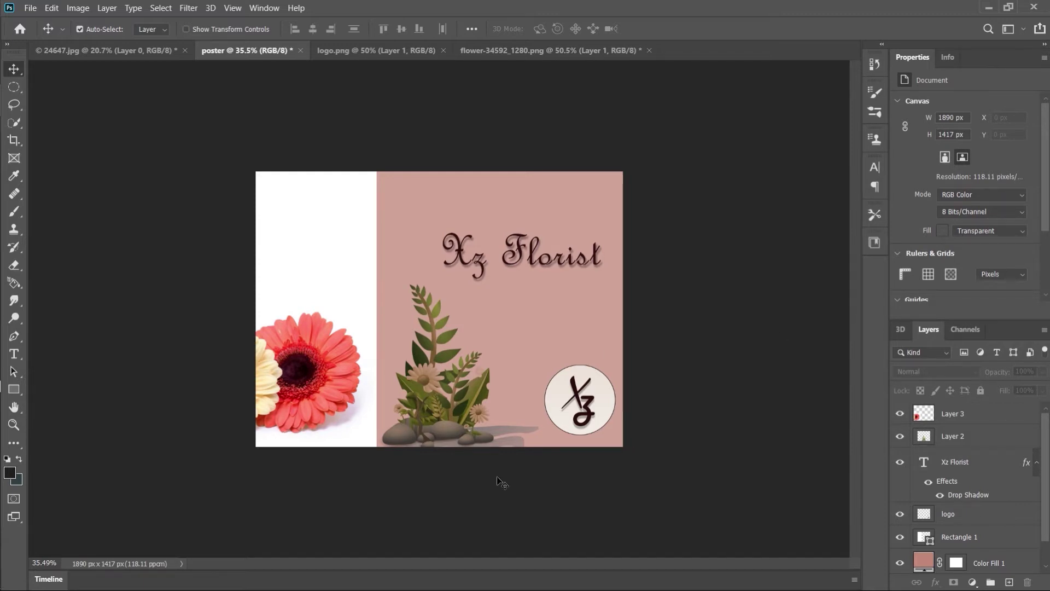
- Move the gerbera photo to the middle of the poster and enlarge it proportionally until it covers most of the canvas
key("ctrl+plus")
scroll(225, 343, "up", 4)
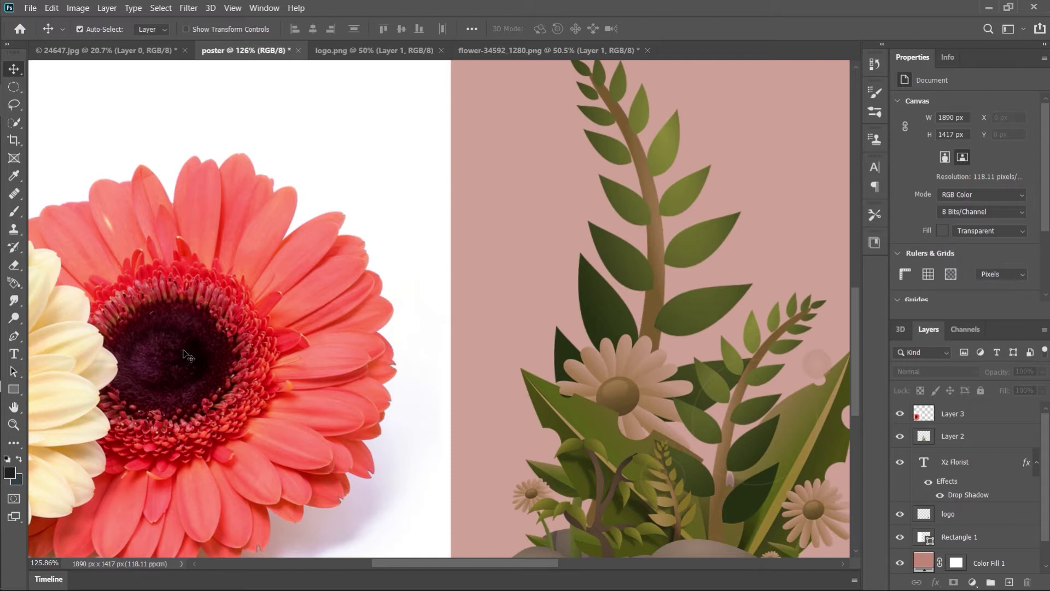
left_click_drag(204, 346, 170, 346)
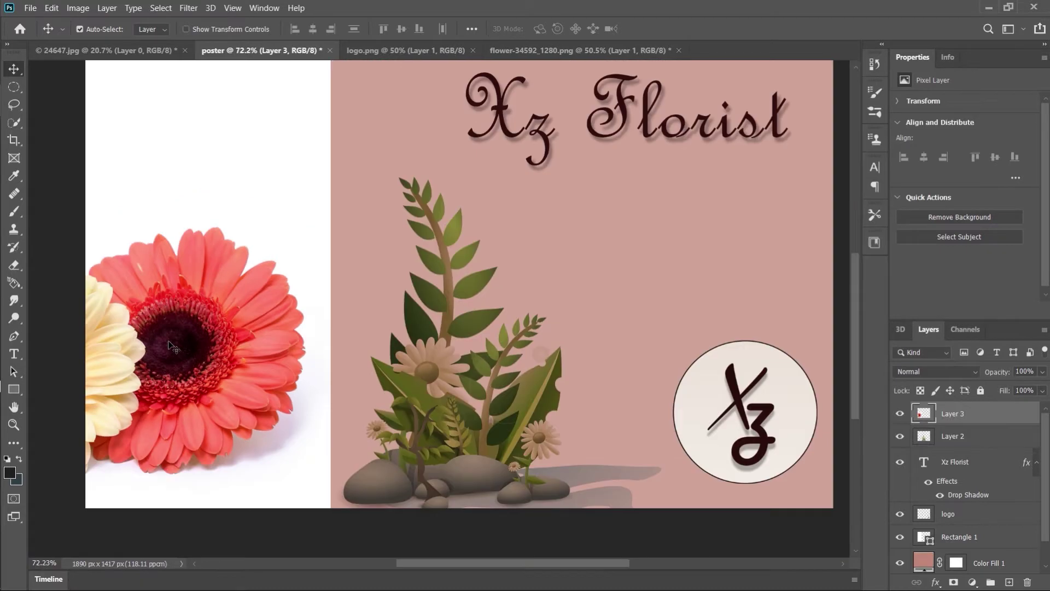
scroll(169, 345, "down", 5)
key("ctrl+t")
left_click_drag(316, 379, 461, 354)
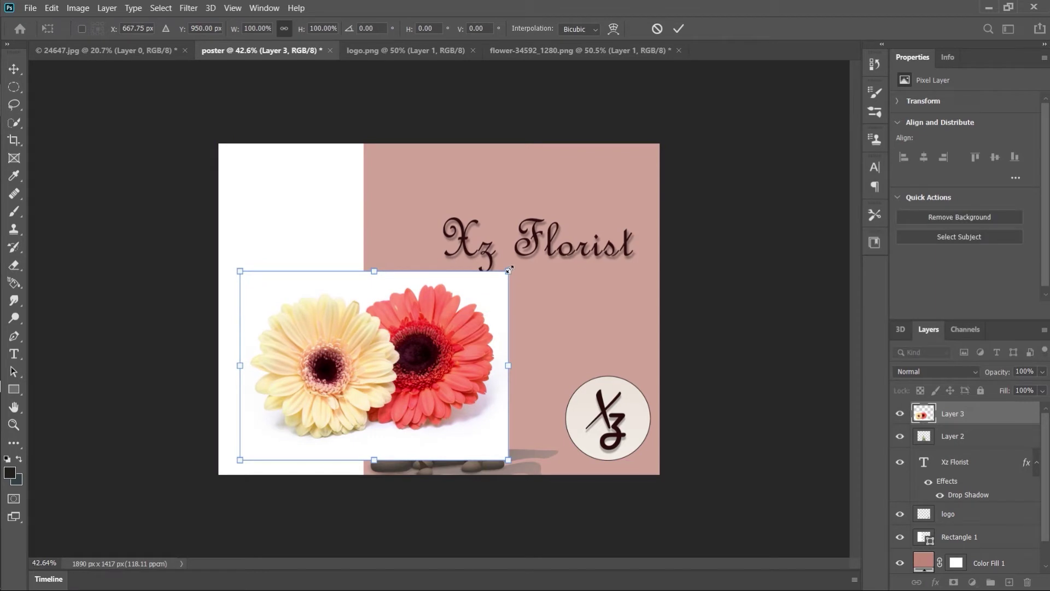
left_click_drag(508, 270, 513, 268)
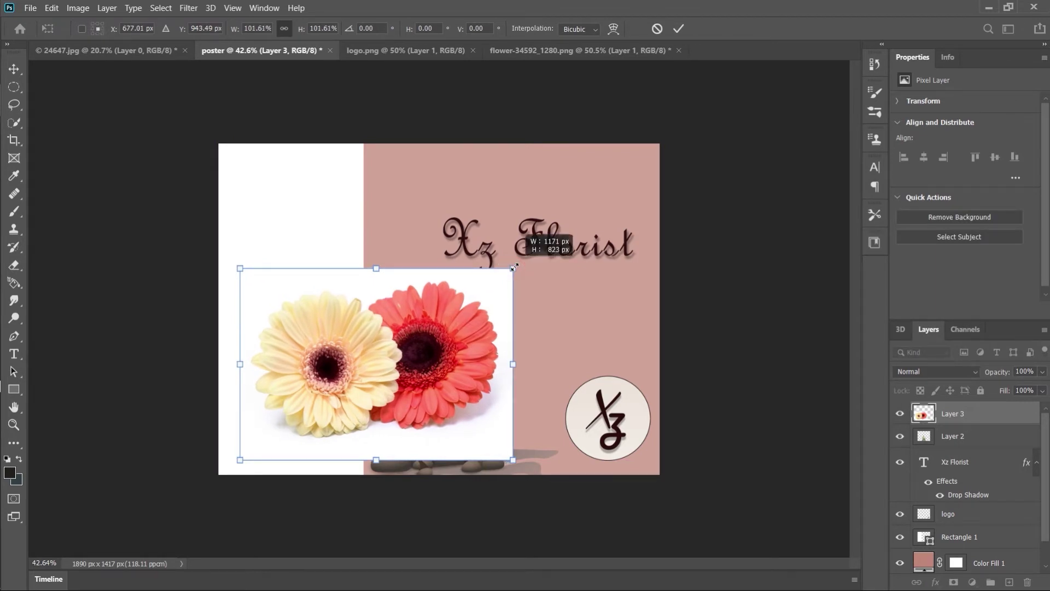
left_click_drag(514, 267, 614, 196)
left_click(757, 281)
- Examine the petals and flower centres of the enlarged gerbera photo up close for loss of image quality
scroll(378, 320, "up", 5)
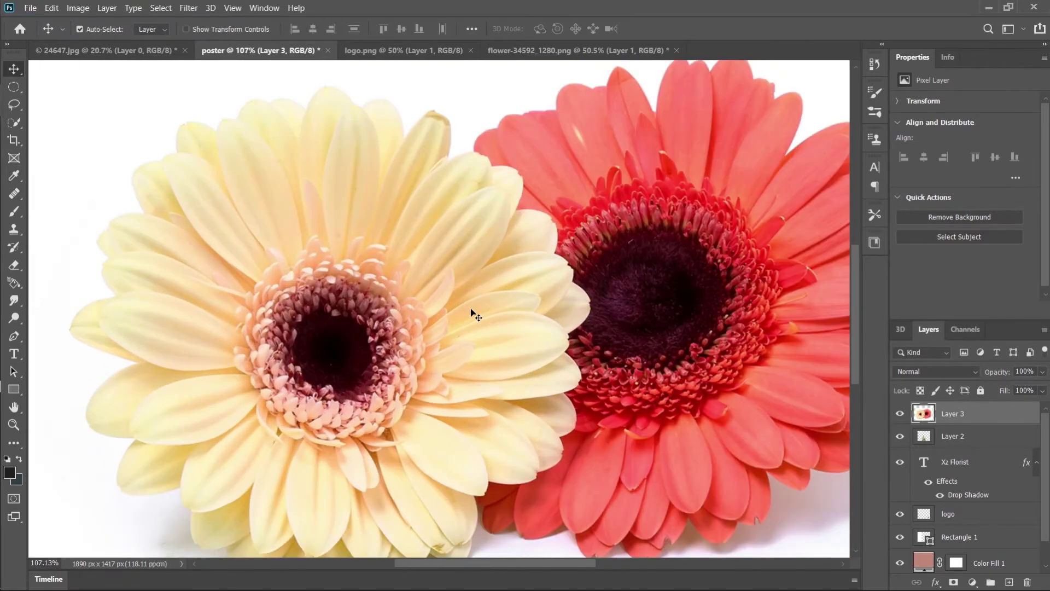
scroll(461, 305, "down", 1)
scroll(602, 268, "up", 5)
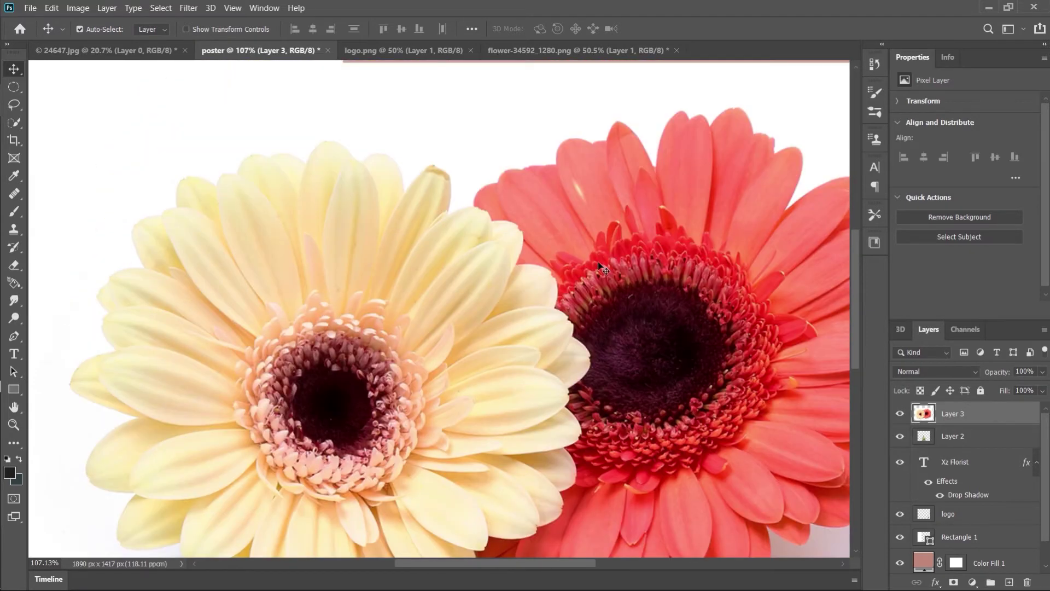
scroll(598, 261, "up", 2)
scroll(646, 231, "up", 4)
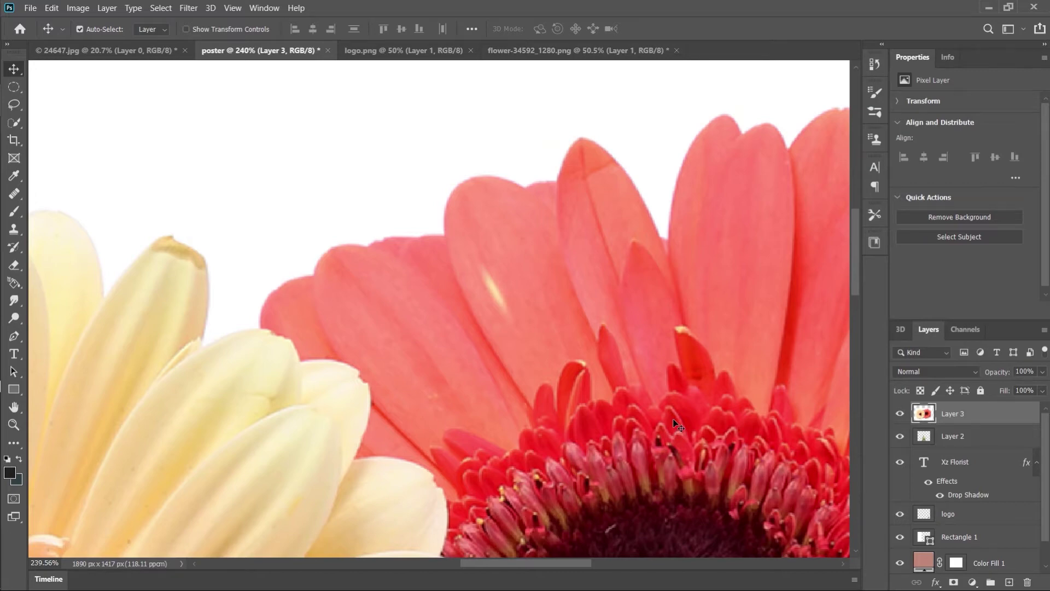
scroll(566, 407, "down", 3)
scroll(565, 405, "right", 2)
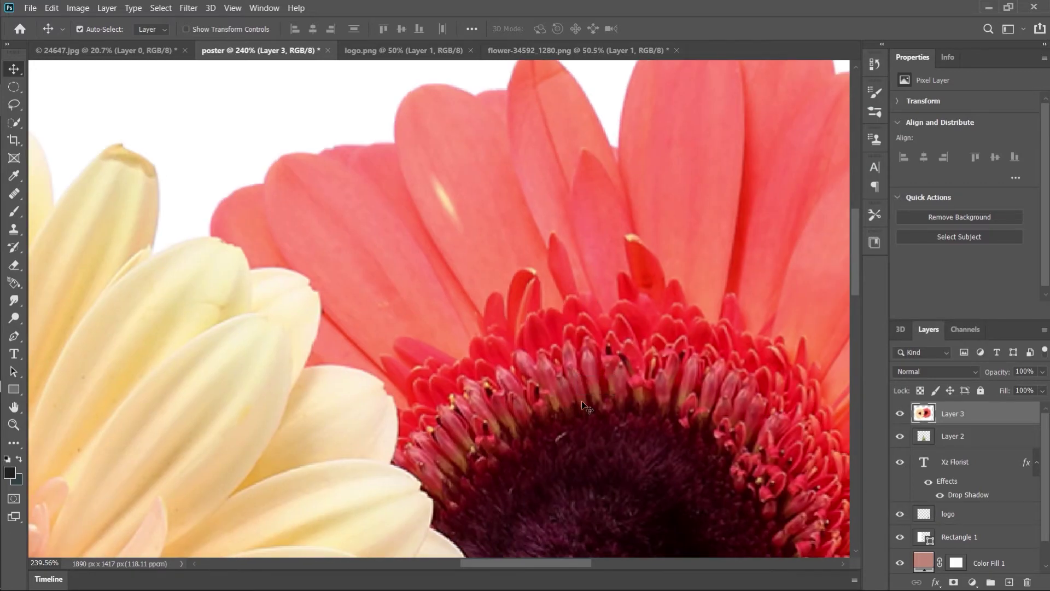
key("ctrl+0")
- Scale the gerbera photo down to about 68% and place it back over the lower part of the white panel
left_click_drag(477, 371, 440, 390)
key("ctrl+t")
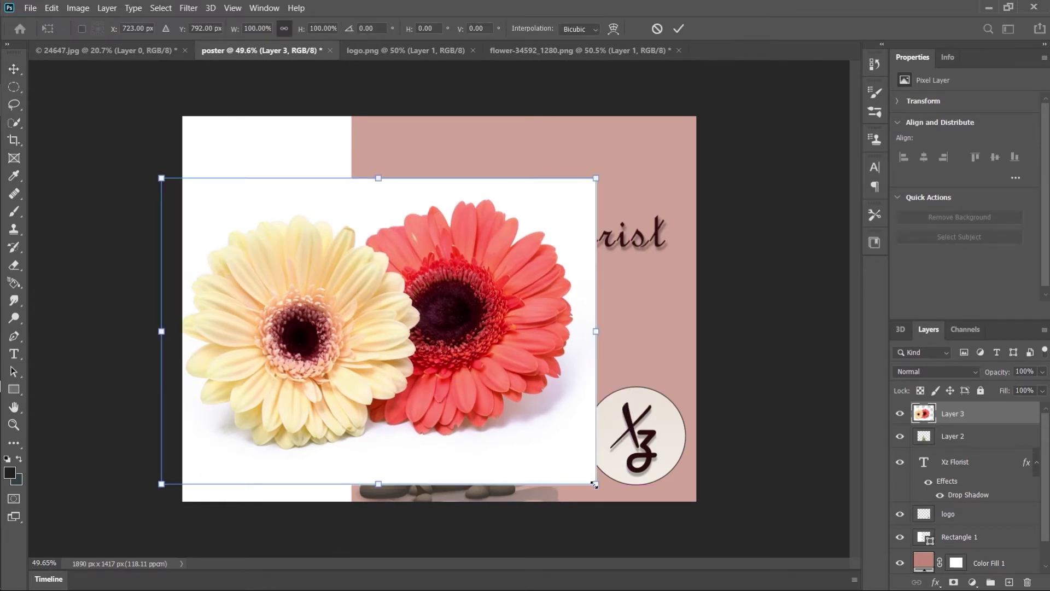
left_click_drag(594, 484, 454, 385)
left_click_drag(361, 309, 255, 425)
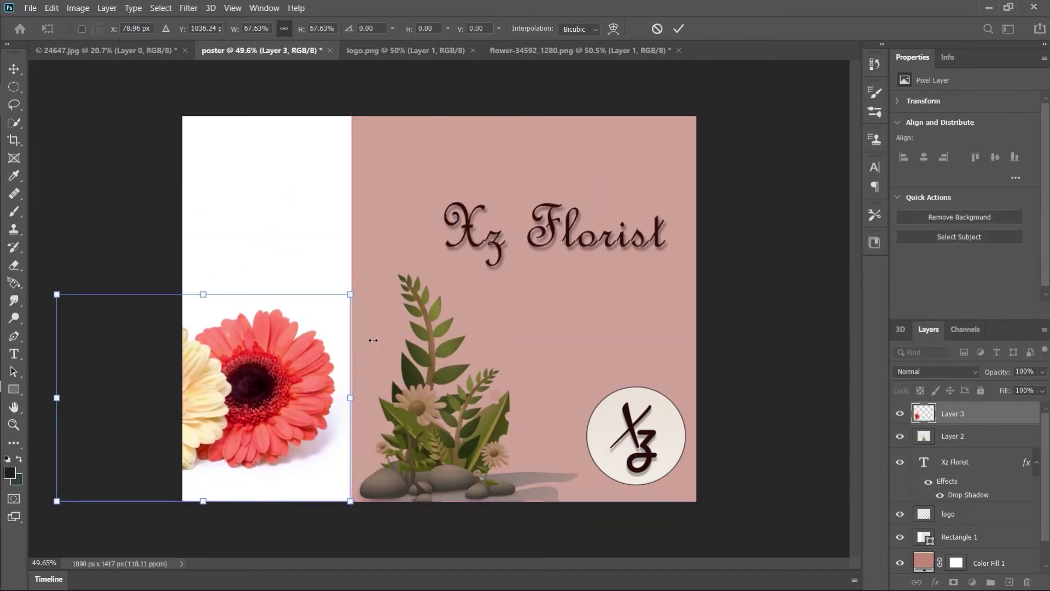
left_click(762, 321)
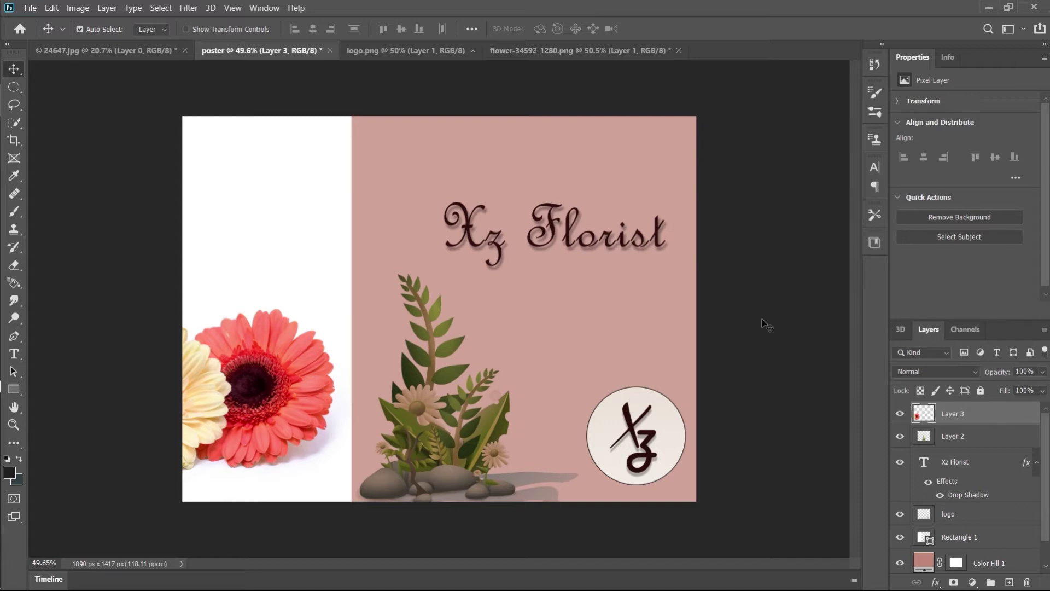
left_click_drag(282, 407, 259, 403)
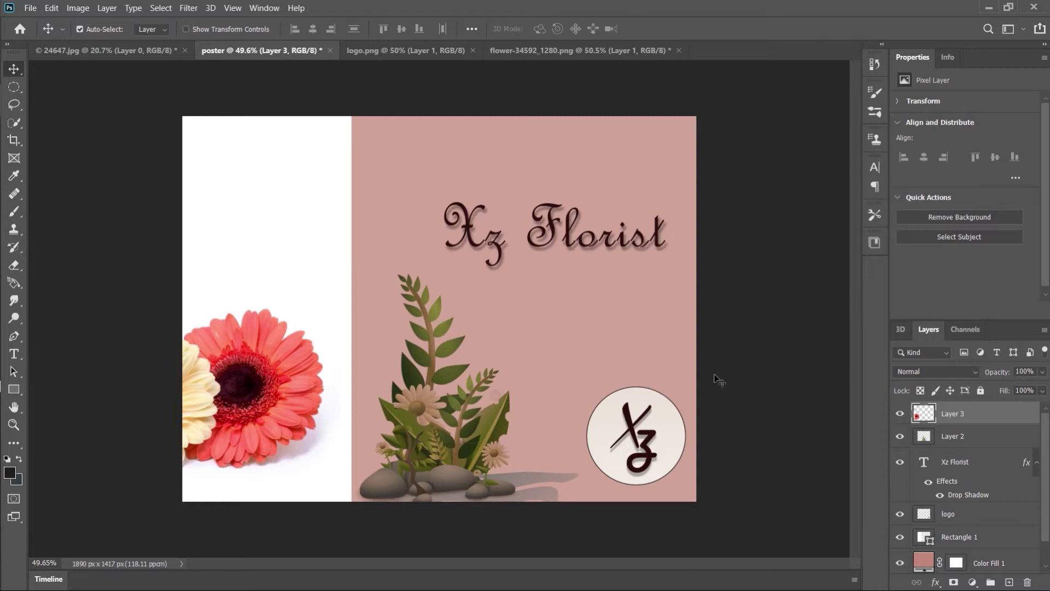
- Rename the gerbera photo layer as fllower and convert it to a smart object
double_click(961, 414)
type("fl")
type("ower")
key("Return")
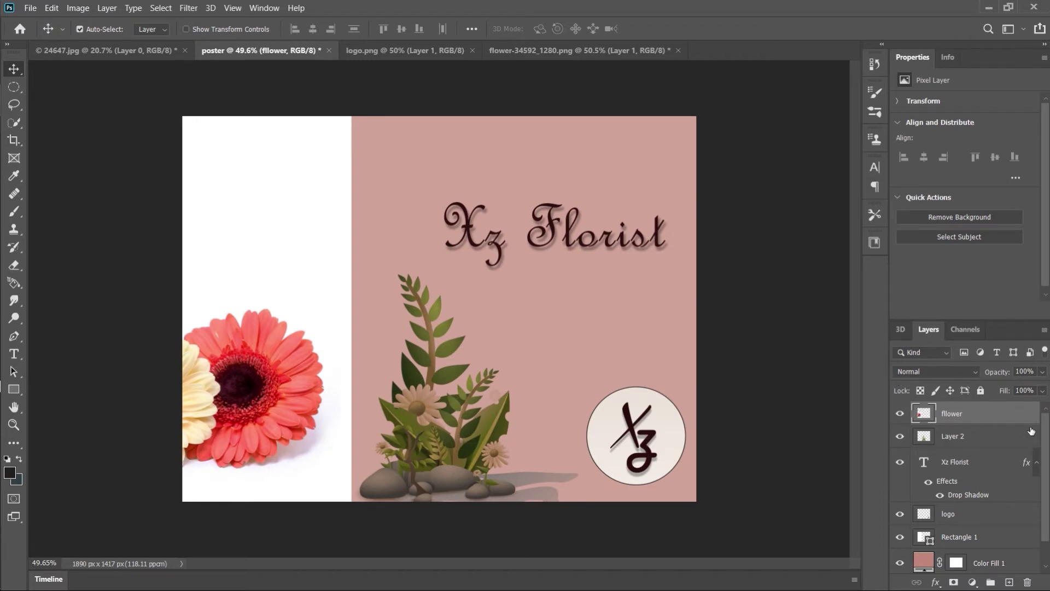
right_click(985, 419)
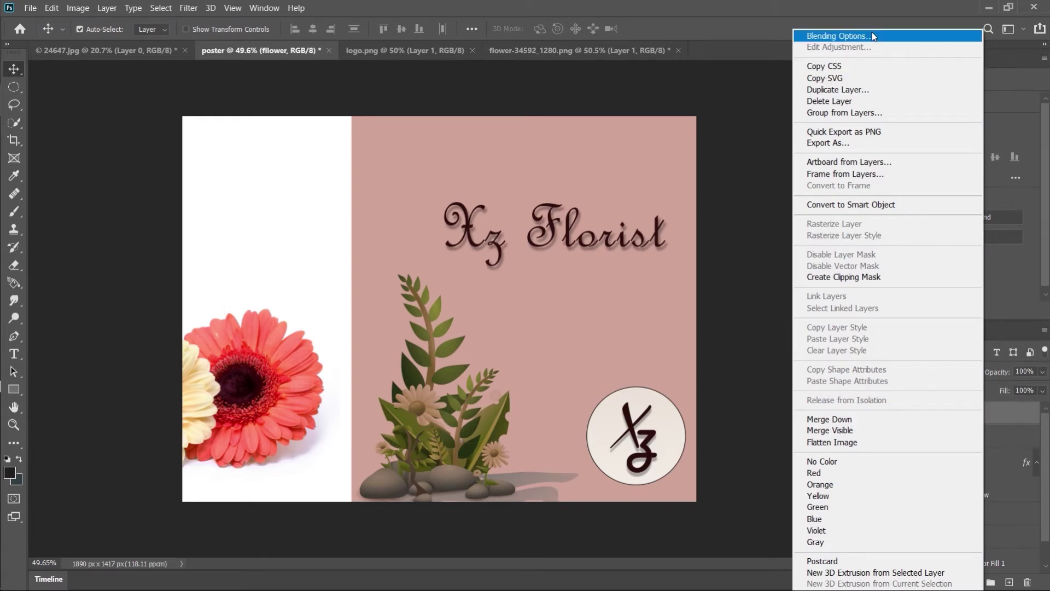
left_click(902, 209)
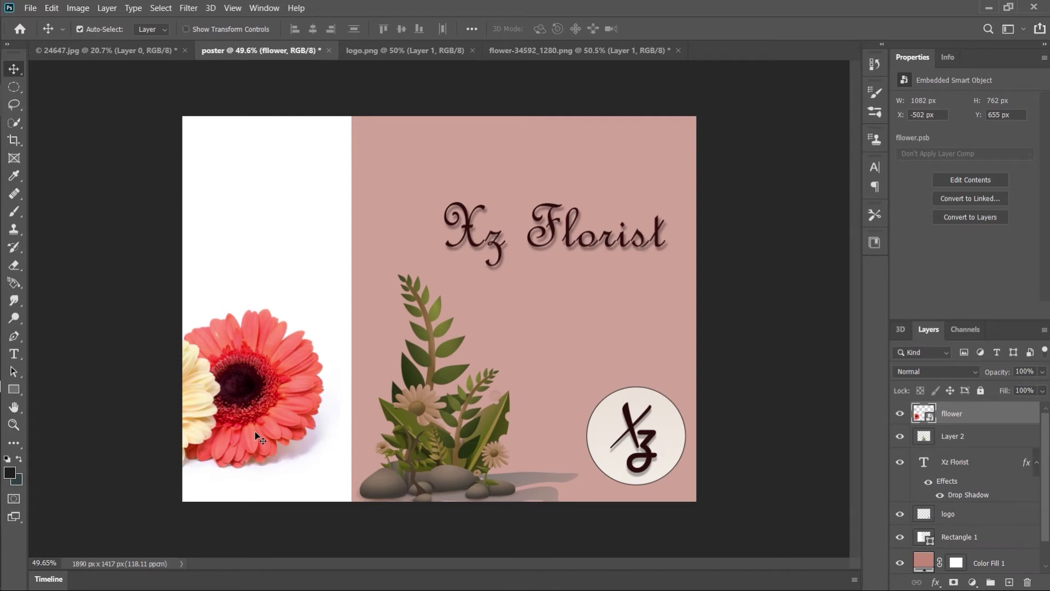
- Move the gerbera smart object toward the middle of the poster and enlarge it to about 53%, 1458 by 1027 px
mouse_move(257, 433)
left_mouse_down()
mouse_move(286, 427)
mouse_move(266, 431)
left_mouse_up()
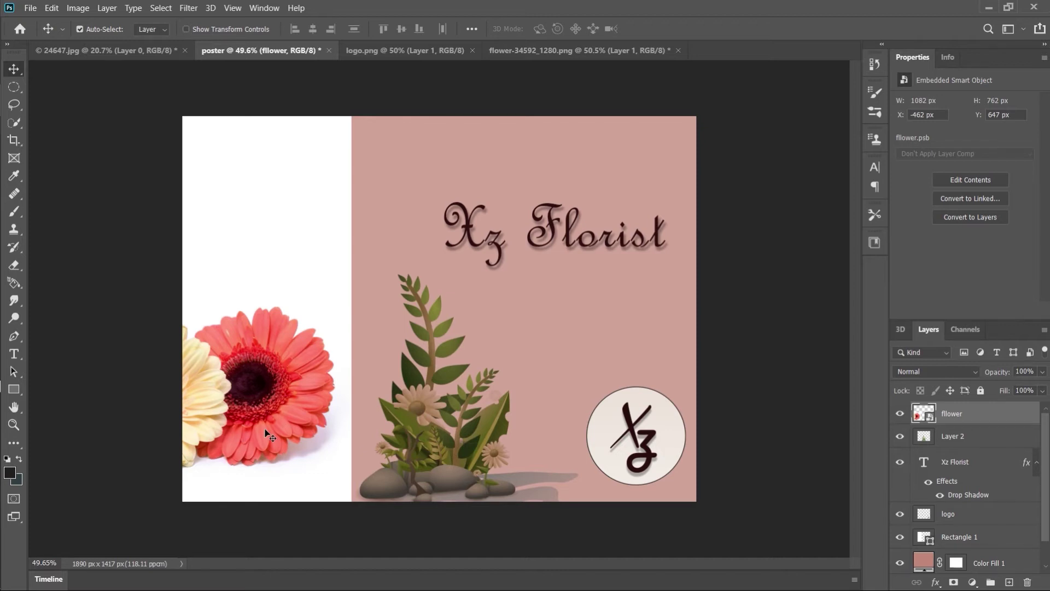
key("ctrl+t")
left_click_drag(283, 393, 545, 305)
left_click_drag(597, 392, 670, 451)
left_click_drag(330, 432, 251, 484)
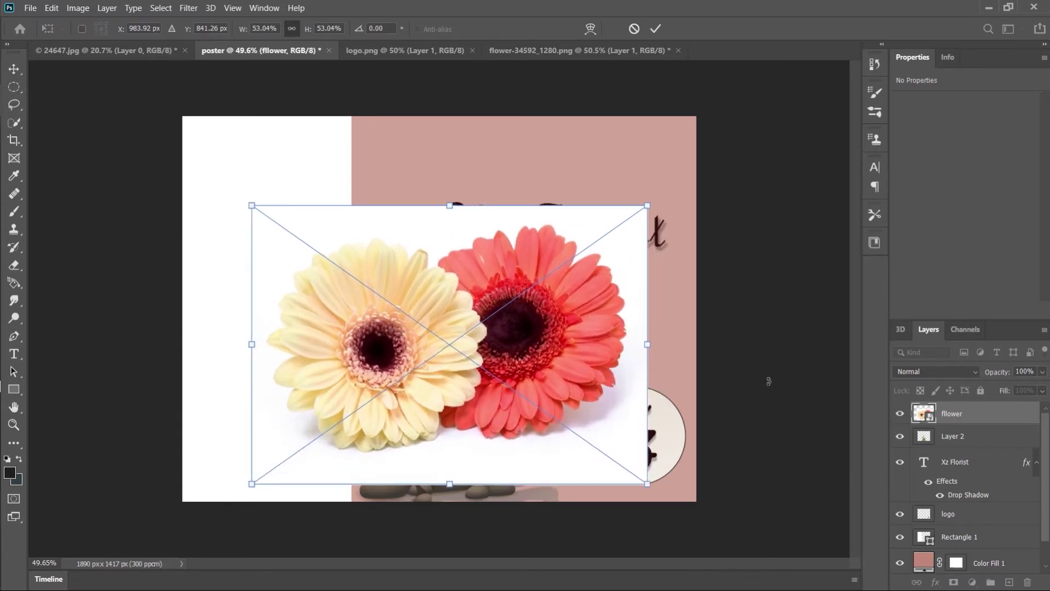
left_click(656, 29)
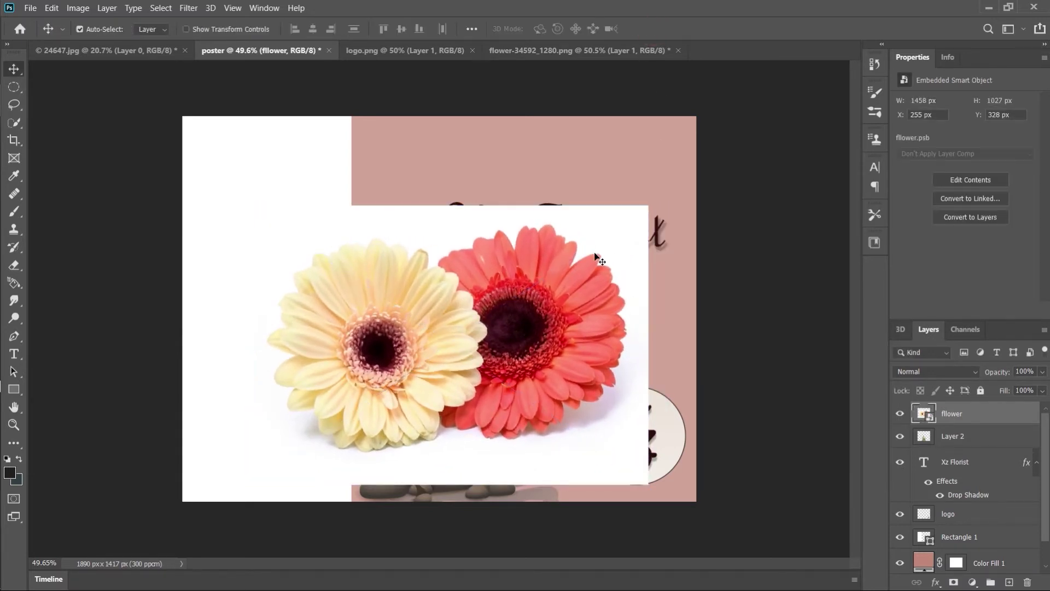
- Examine the petals and centres of the enlarged gerbera smart object up close to judge its image quality
scroll(519, 299, "up", 15)
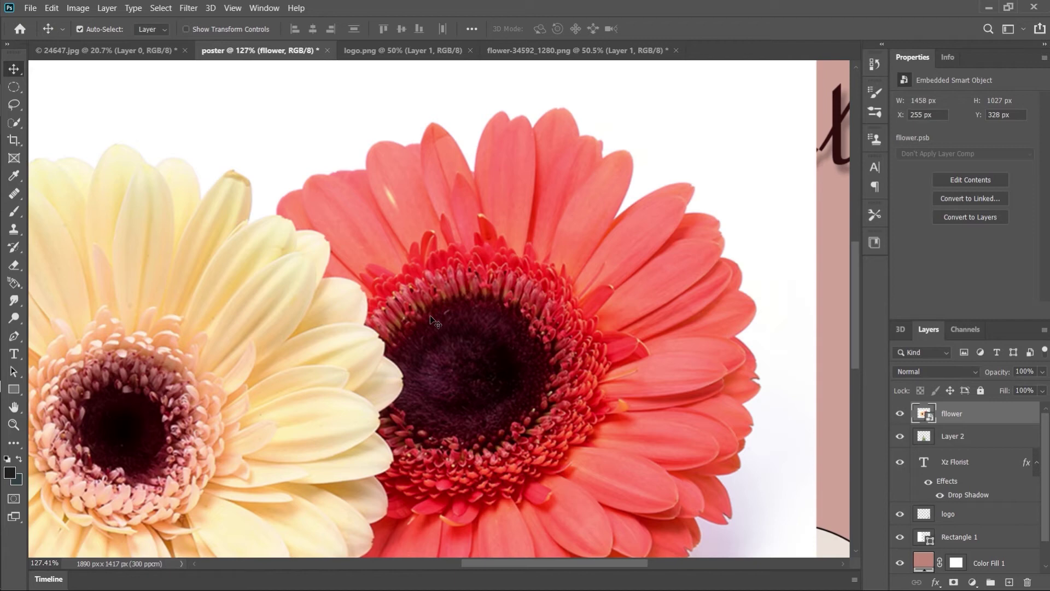
scroll(430, 315, "up", 2)
scroll(429, 316, "down", 3)
- Try to apply the Smart Sharpen filter to the gerbera smart object
left_click(188, 7)
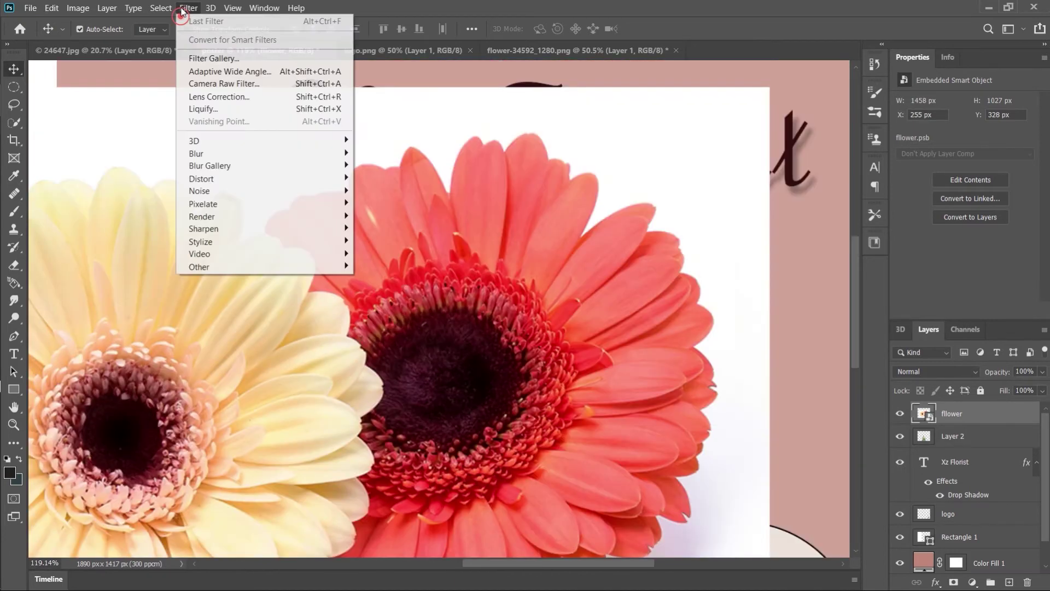
mouse_move(346, 227)
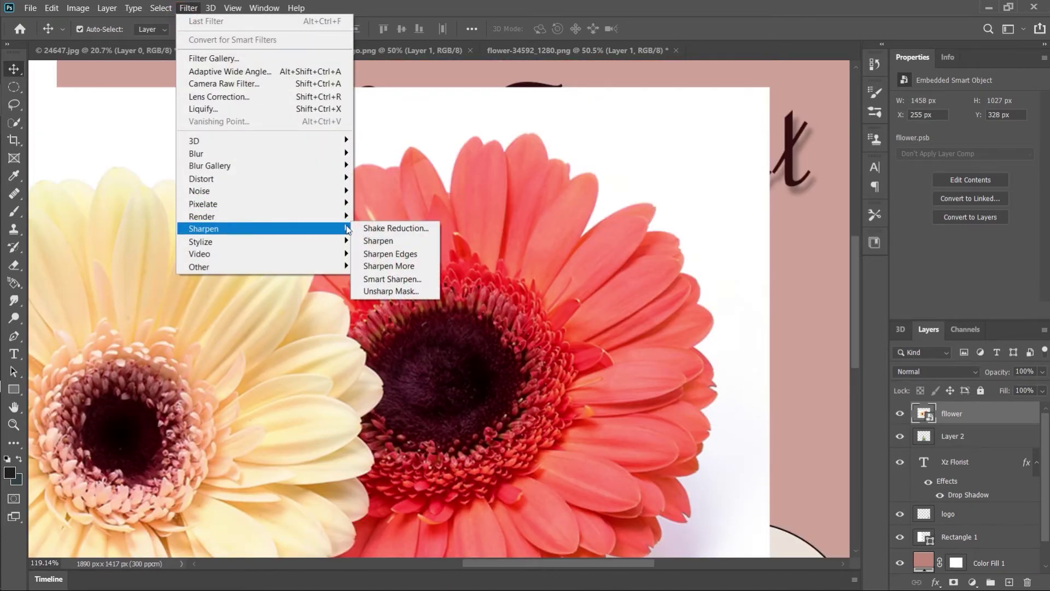
left_click(399, 279)
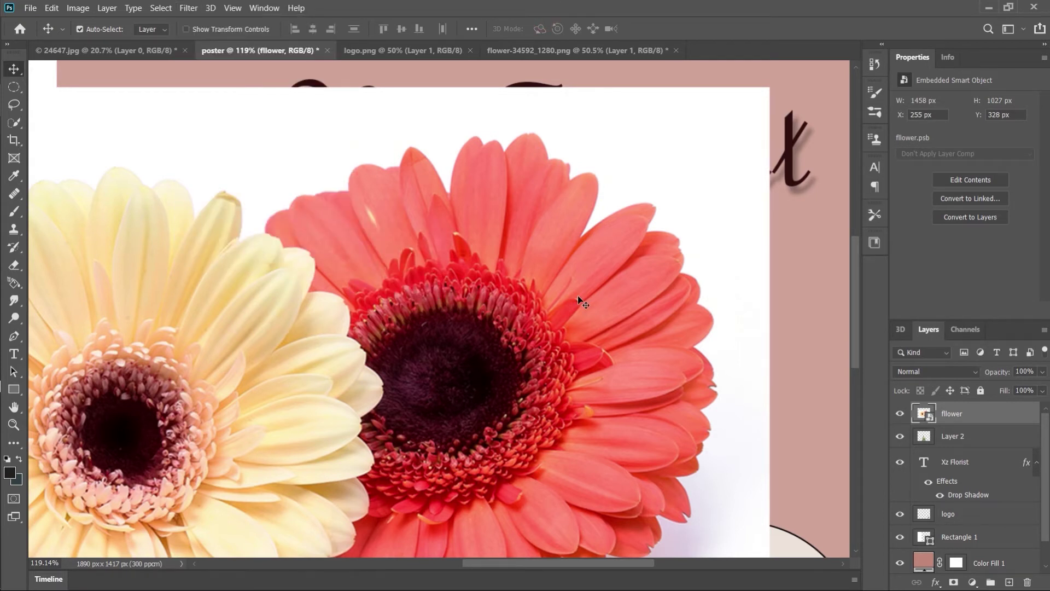
- Open the contents of the fllower smart object
double_click(929, 419)
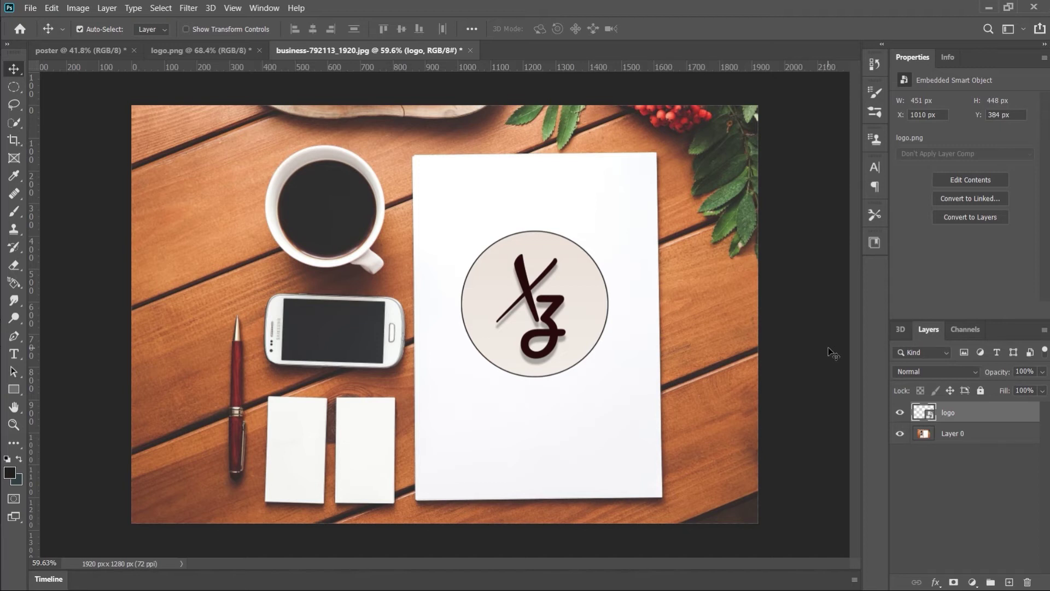
- View the source logo in logo.png and return to the business-792113_1920.jpg desk mockup
left_click(165, 52)
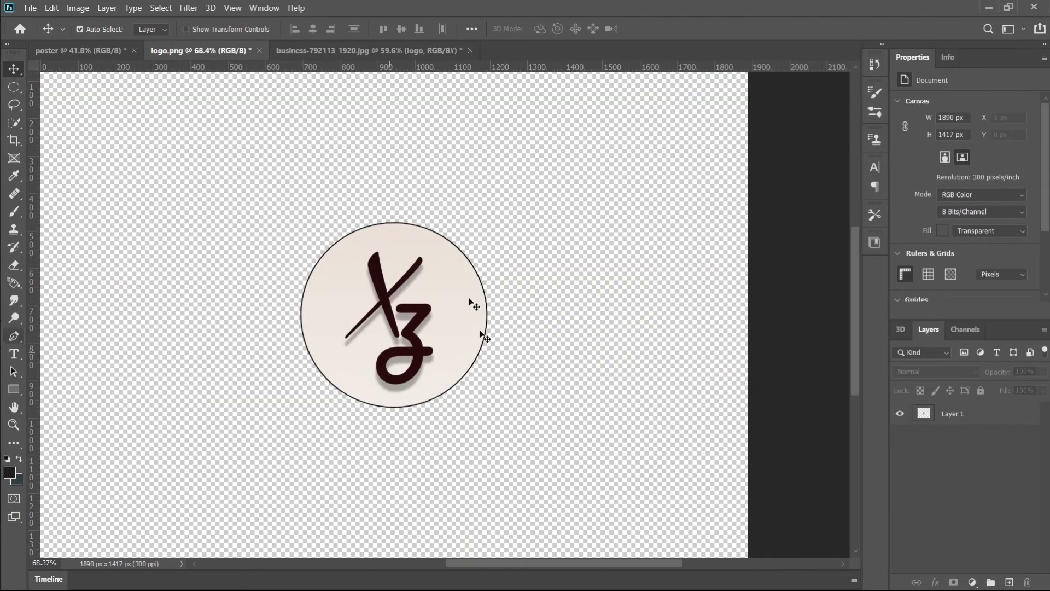
left_click(397, 49)
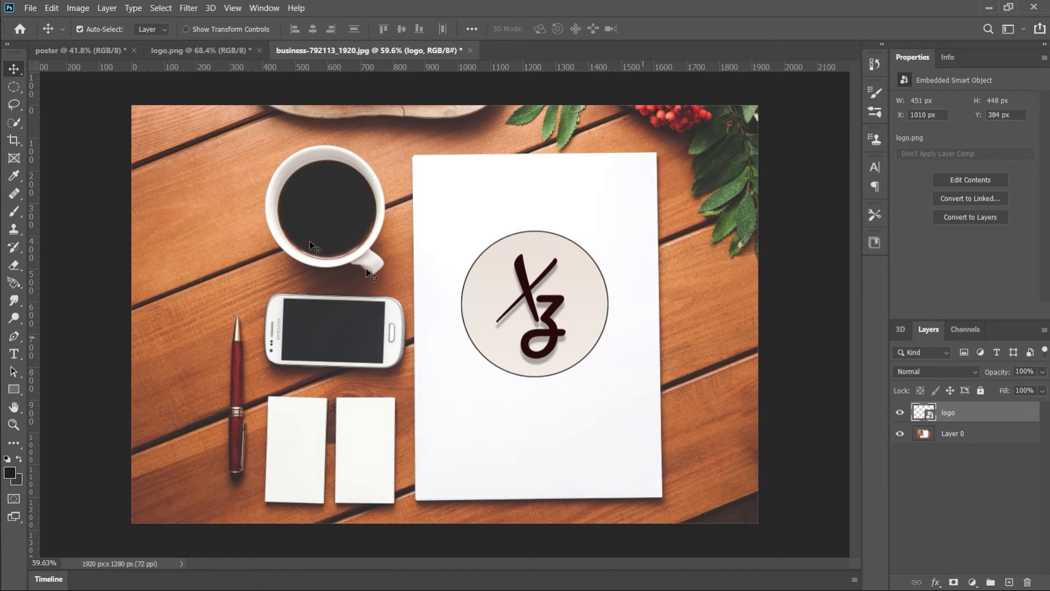
- Try to skew the logo smart object by shifting its two right-hand corners, and move it slightly down on the white sheet
left_click(56, 11)
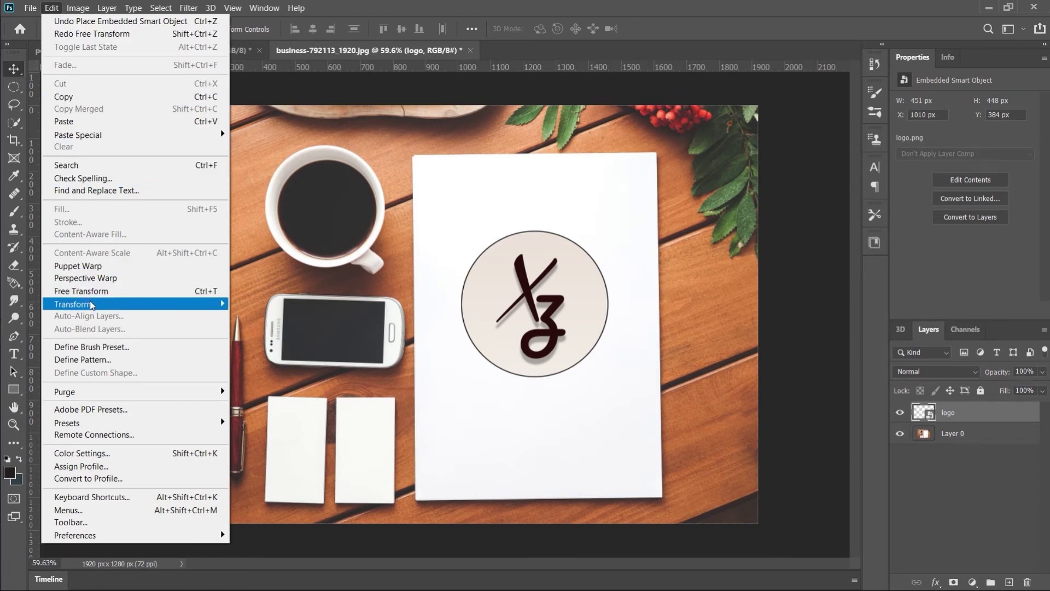
mouse_move(67, 307)
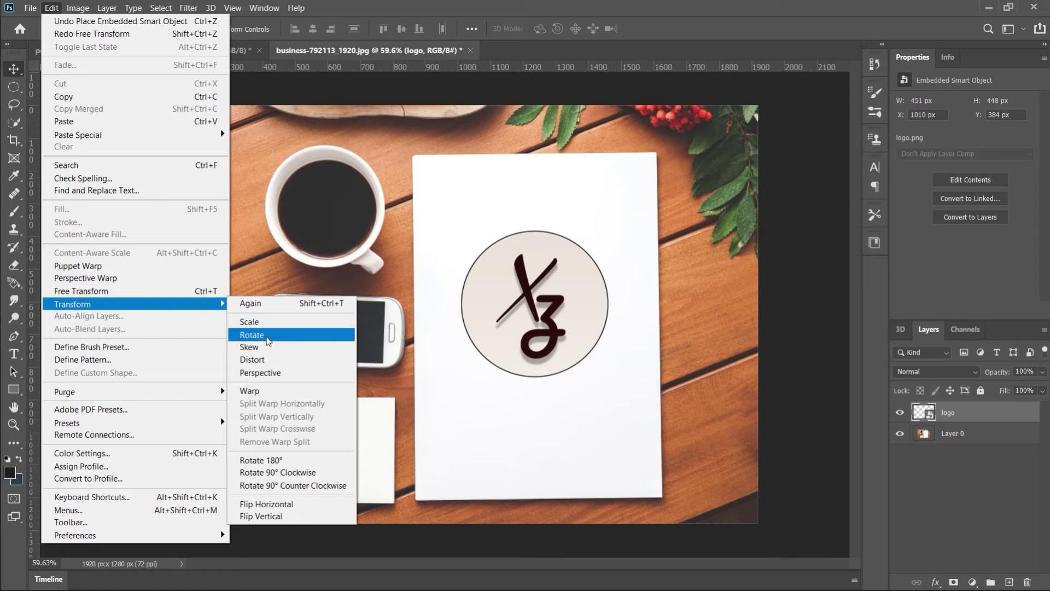
left_click(267, 351)
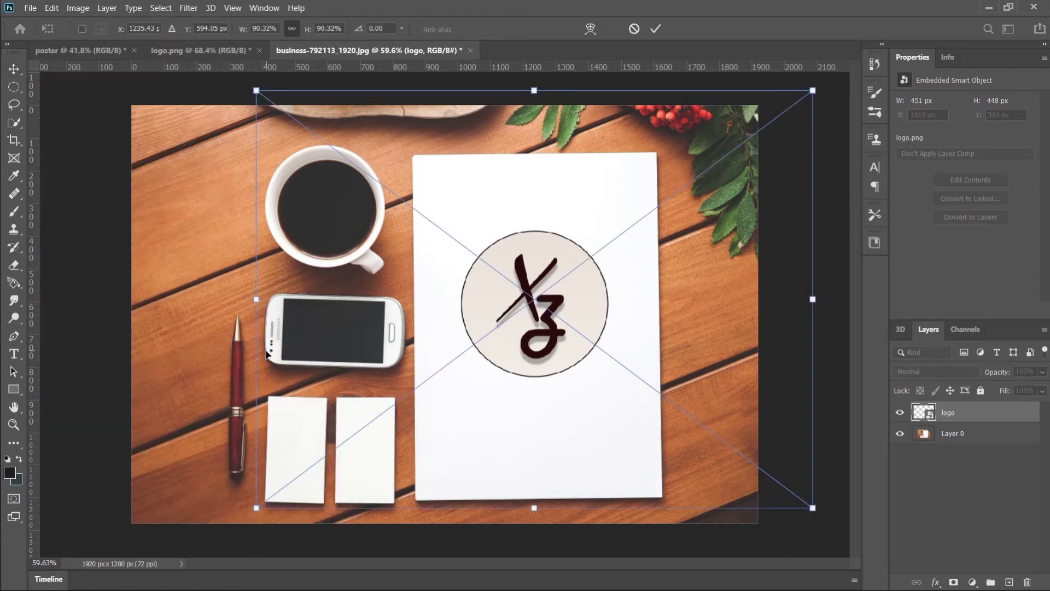
left_click_drag(808, 510, 725, 475)
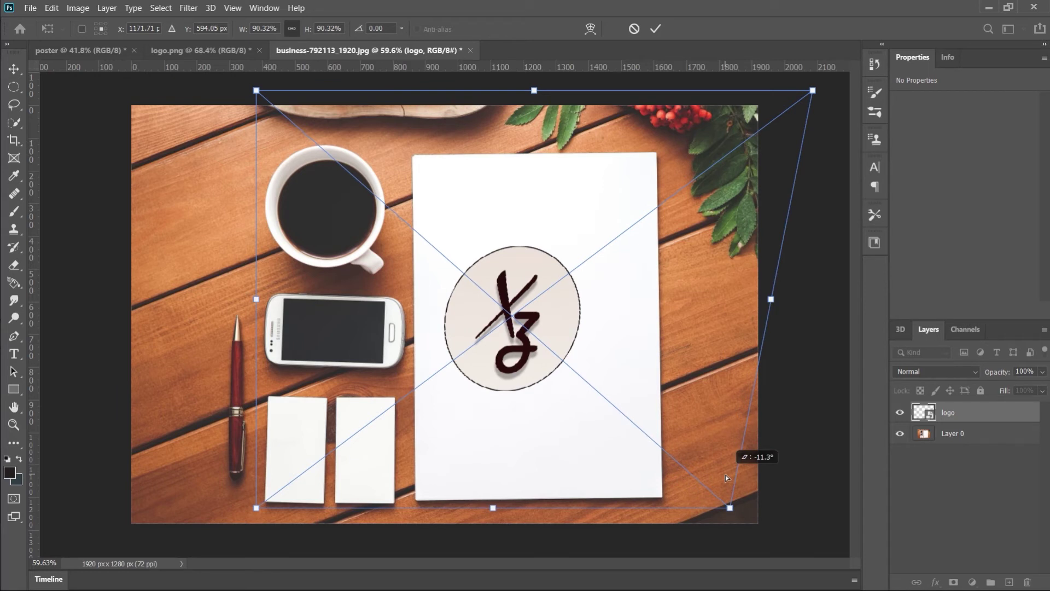
left_click_drag(726, 478, 794, 512)
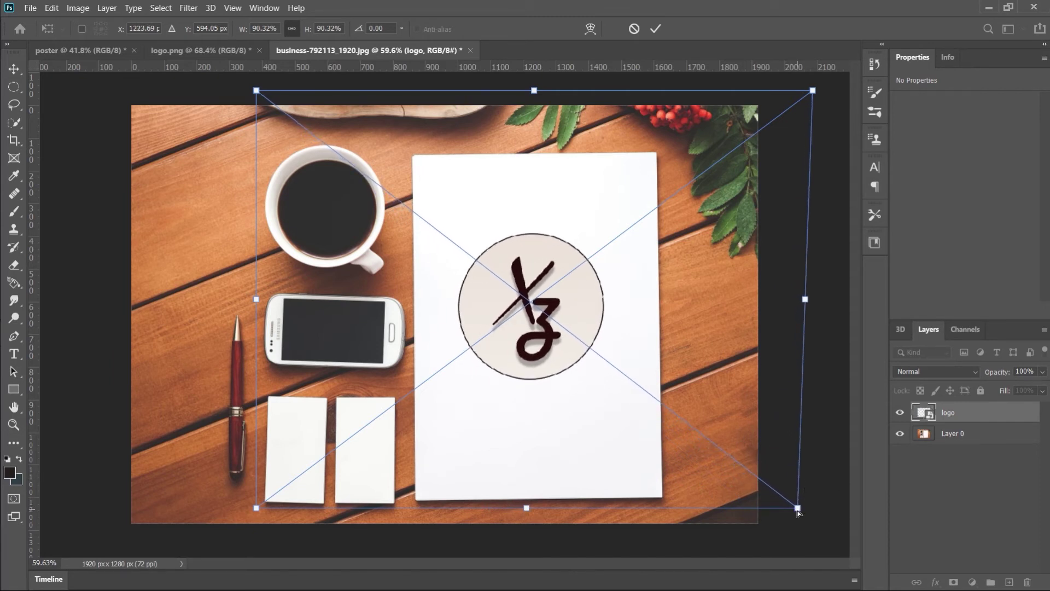
left_click_drag(798, 512, 813, 485)
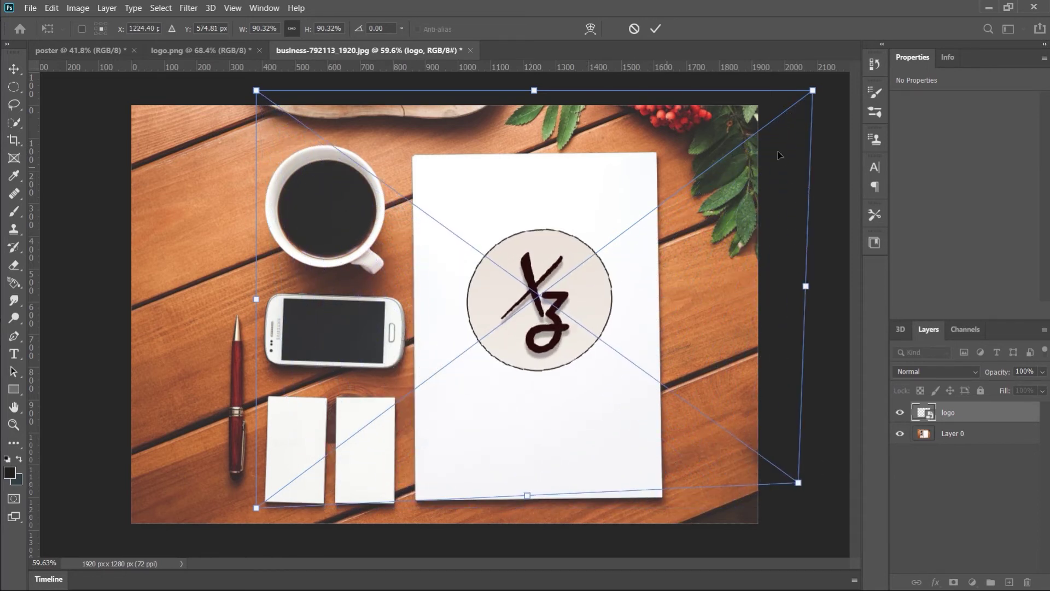
left_click_drag(811, 94, 555, 211)
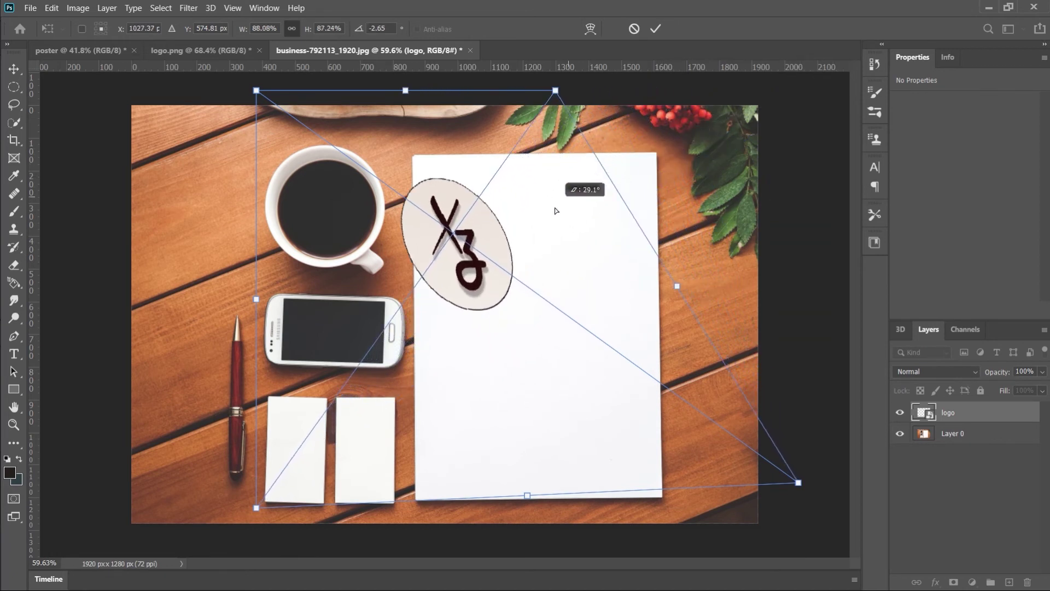
left_click_drag(555, 212, 756, 115)
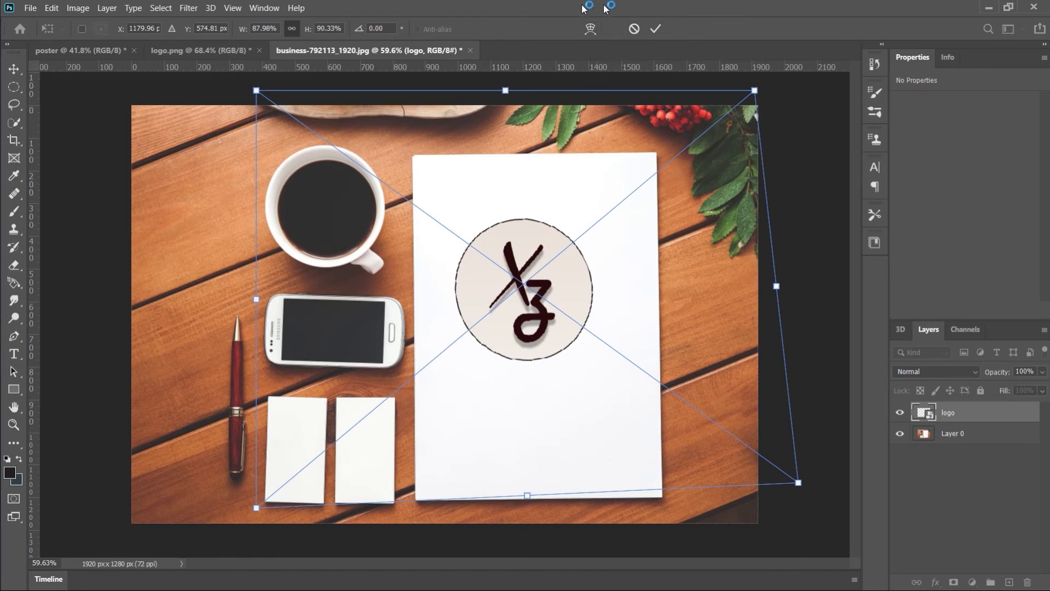
left_click_drag(660, 95, 691, 102)
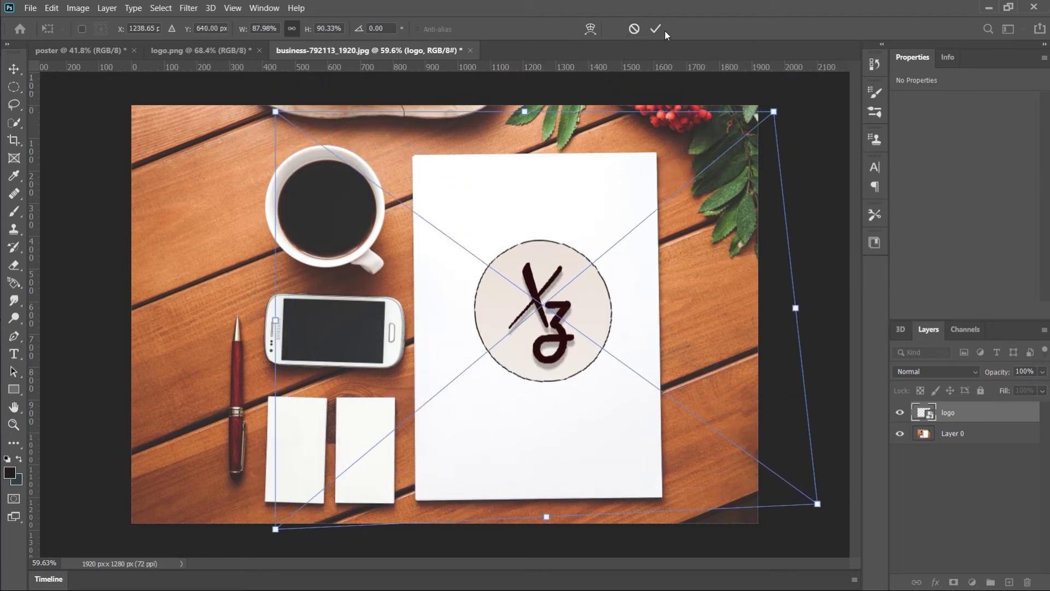
- Try a custom warp on the skewed logo and shift it sideways on the sheet, then undo the whole transform
left_click(591, 29)
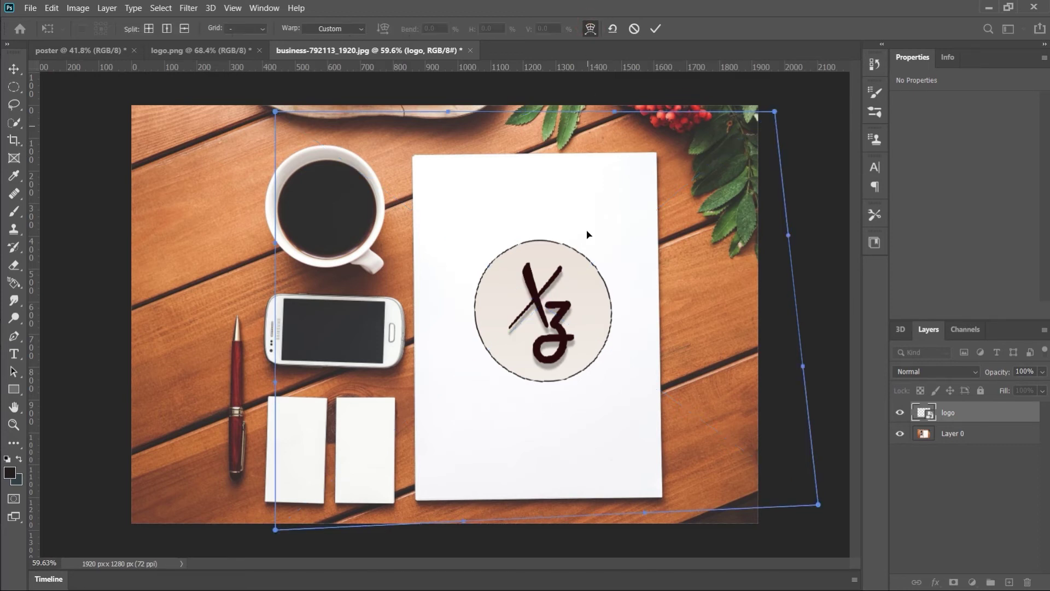
left_click_drag(582, 339, 563, 306)
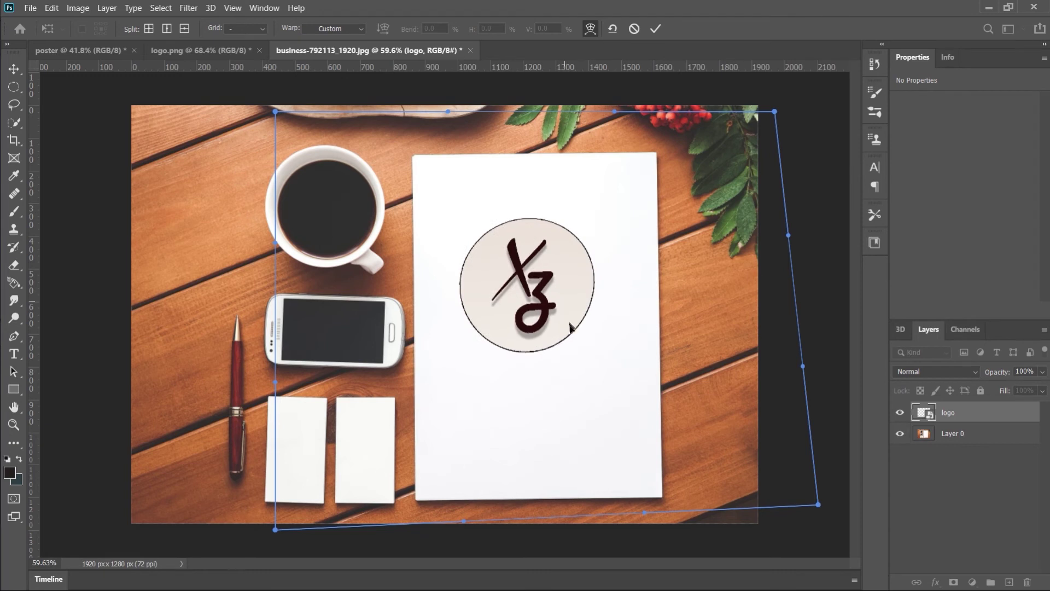
left_click(590, 29)
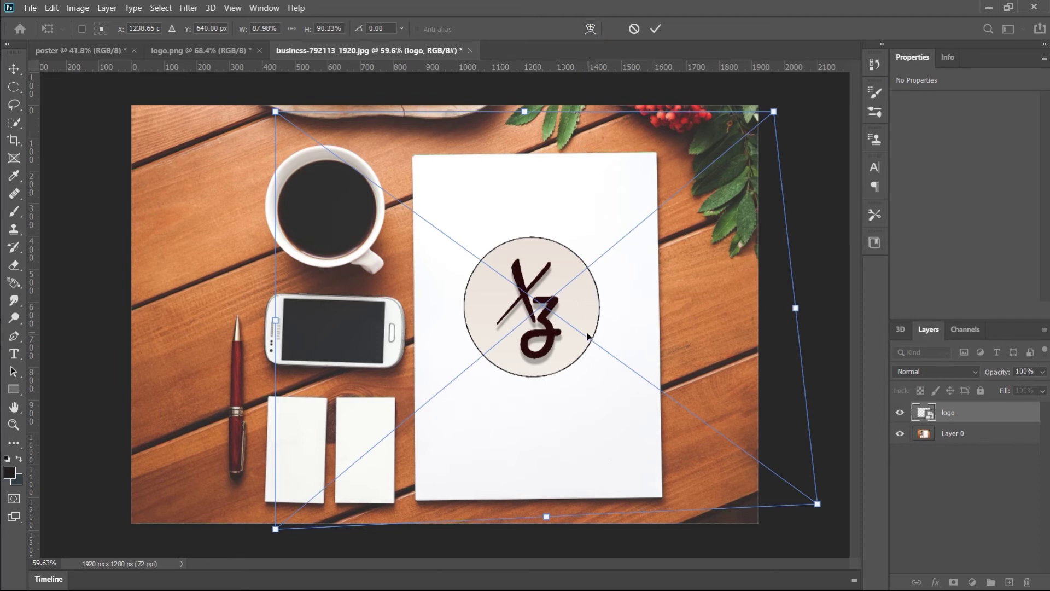
mouse_move(613, 300)
left_mouse_down()
mouse_move(601, 300)
mouse_move(609, 304)
left_mouse_up()
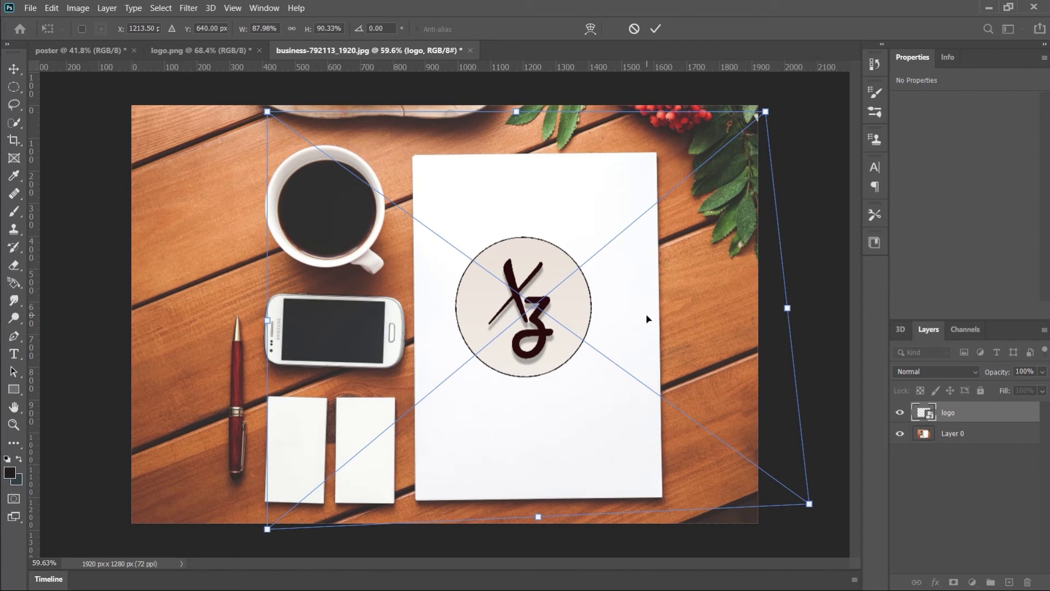
key("ctrl+z")
- Distort the logo smart object into a thin diagonal ellipse by pulling its upper-right corner far inward
left_click(51, 8)
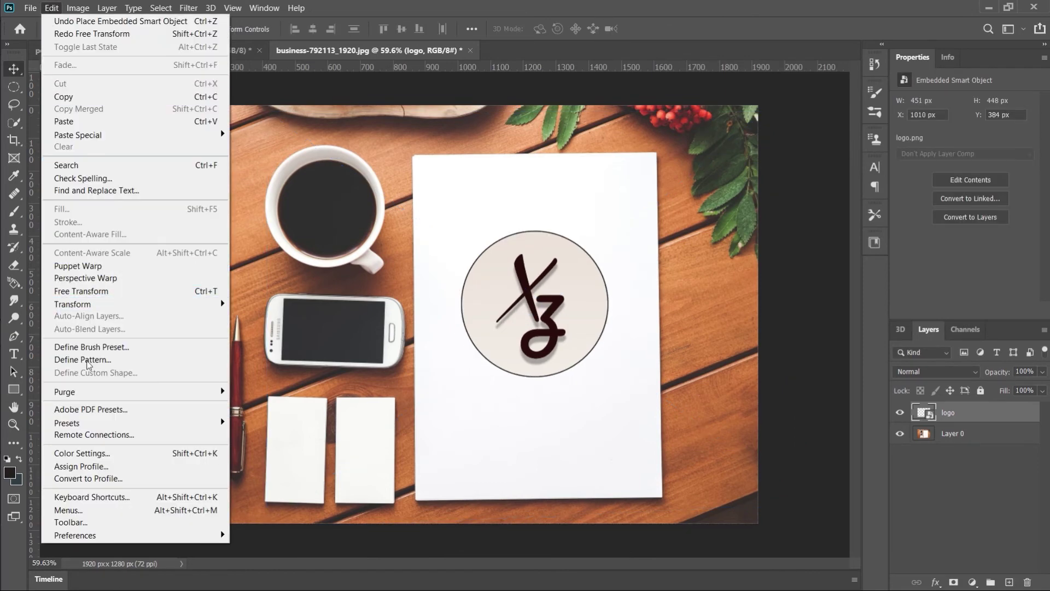
mouse_move(107, 304)
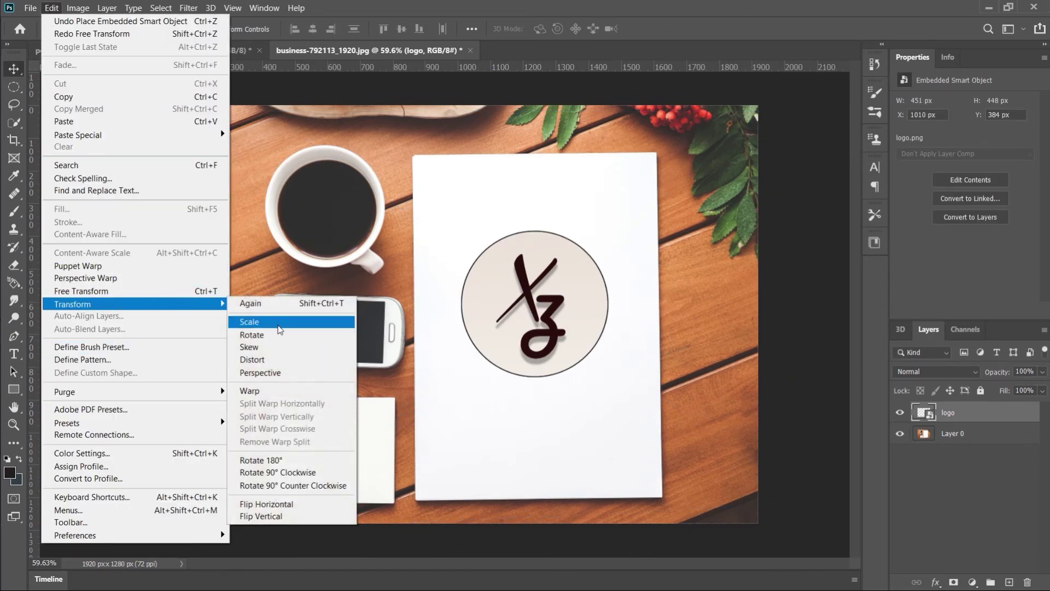
left_click(278, 360)
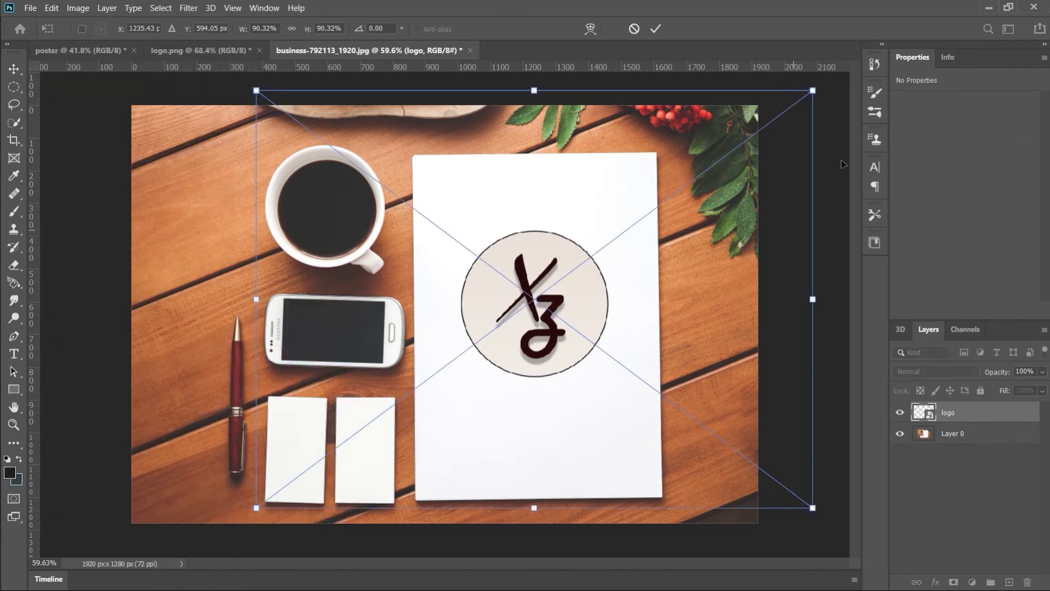
left_click_drag(814, 91, 678, 176)
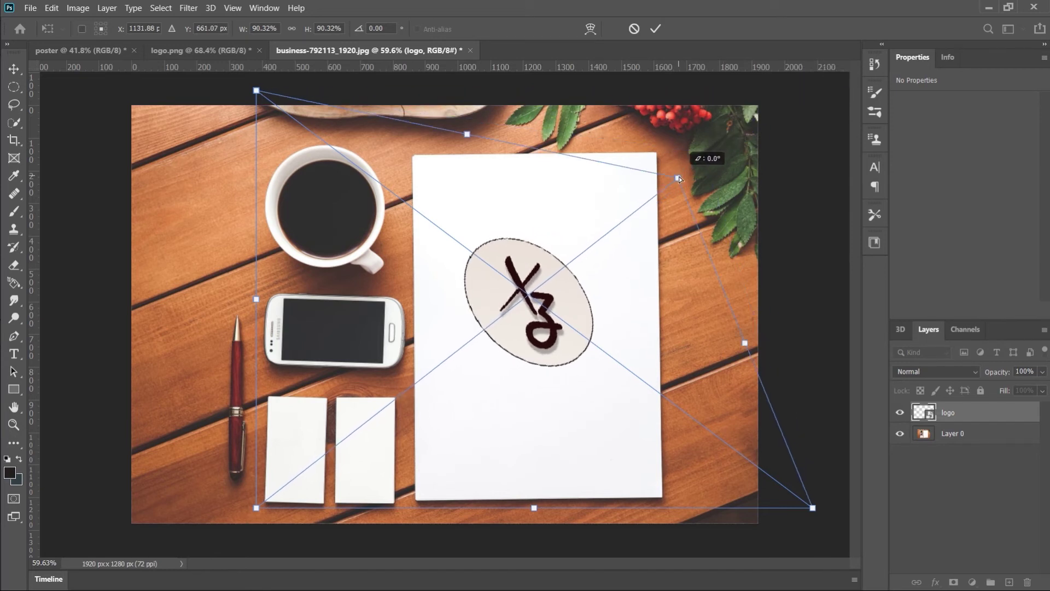
left_click_drag(677, 181, 527, 264)
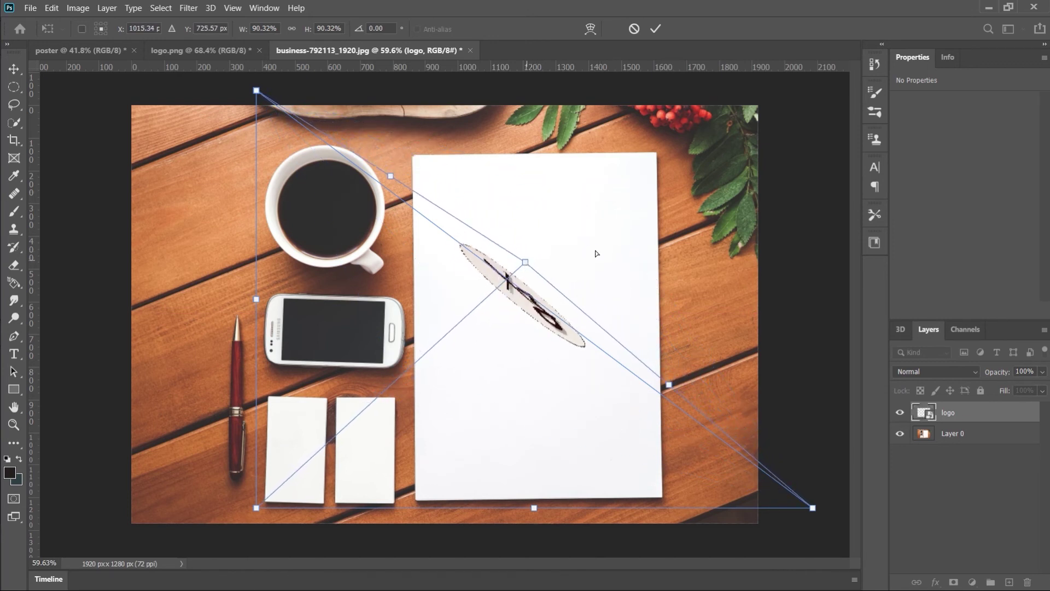
left_click(656, 28)
- Move the distorted logo slightly down on the white sheet, then undo the move and the distortion
key("v")
left_click(511, 288)
left_click_drag(521, 305, 545, 324)
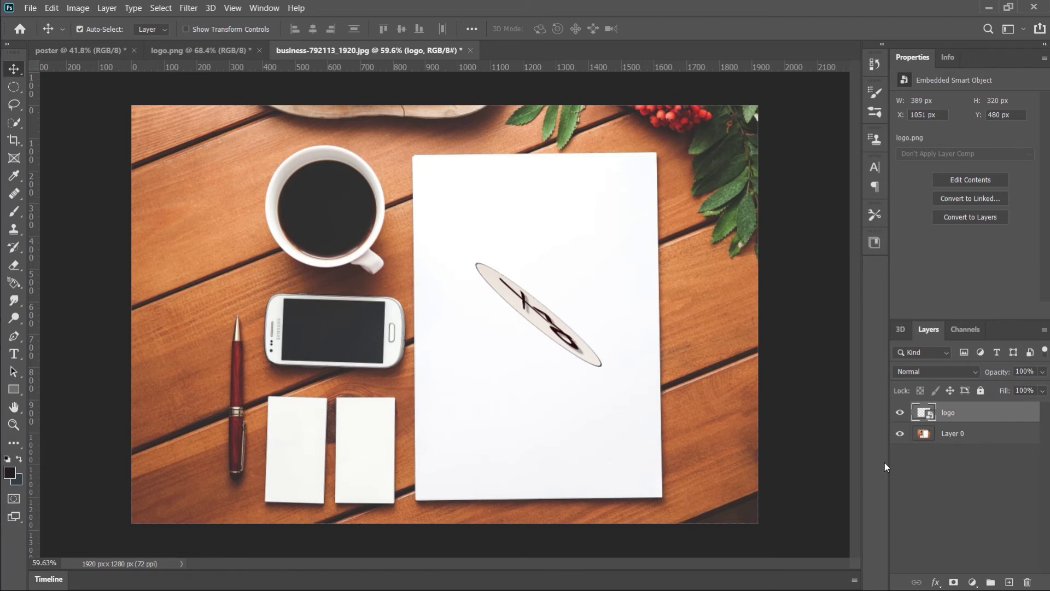
key("ctrl+z")
- Try a perspective transform on the logo smart object, spreading its lower corners to a width of about 111%
left_click(51, 8)
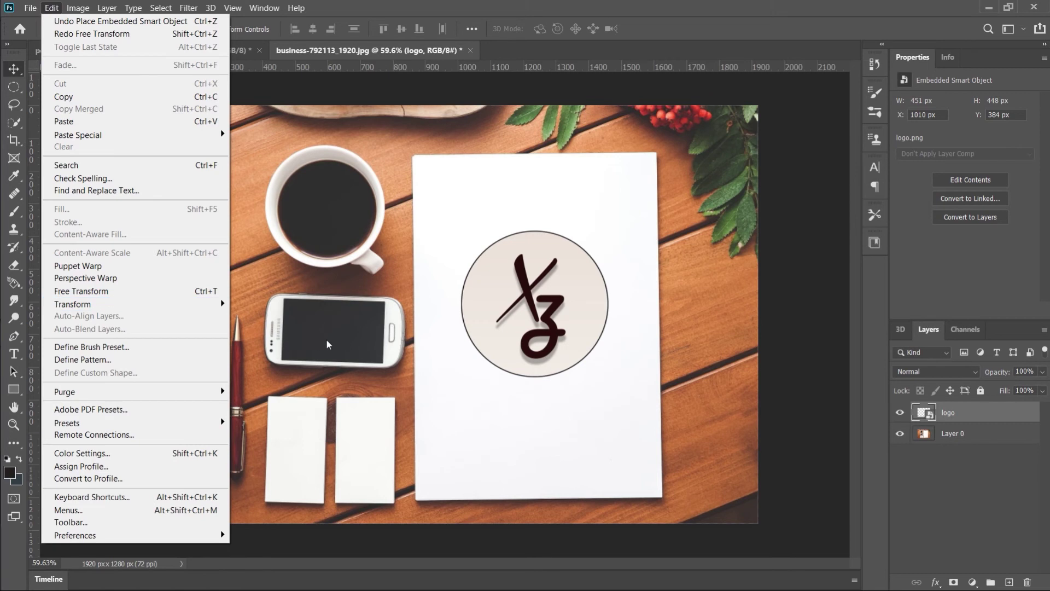
mouse_move(210, 305)
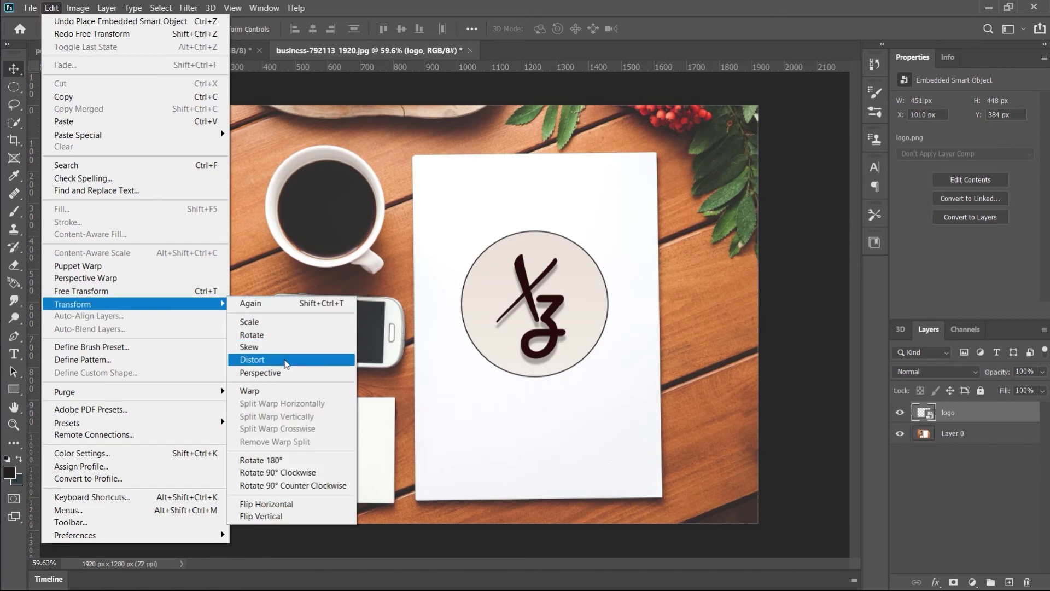
left_click(285, 374)
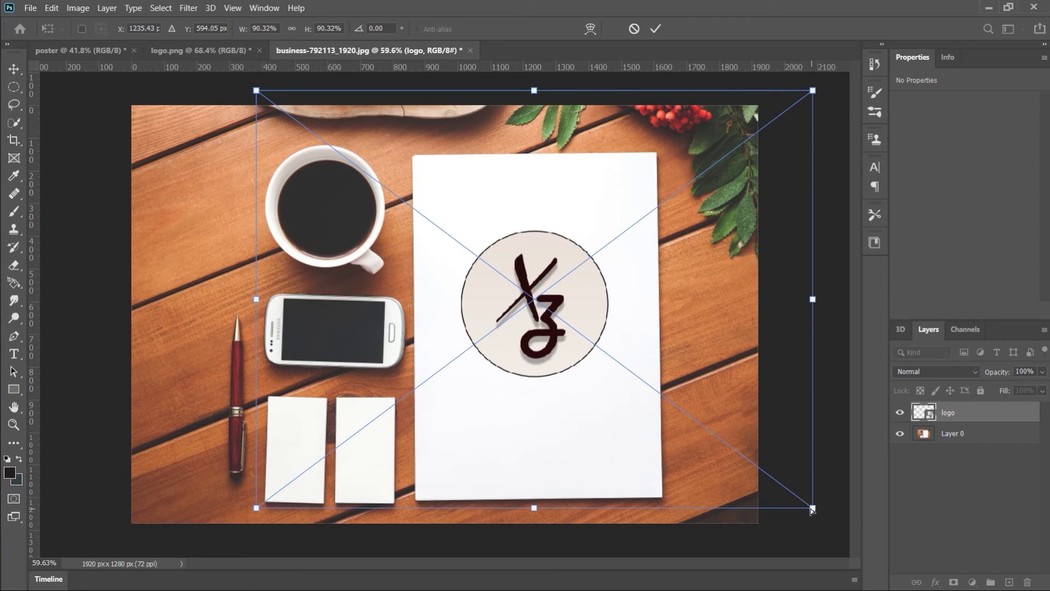
left_click_drag(813, 510, 878, 504)
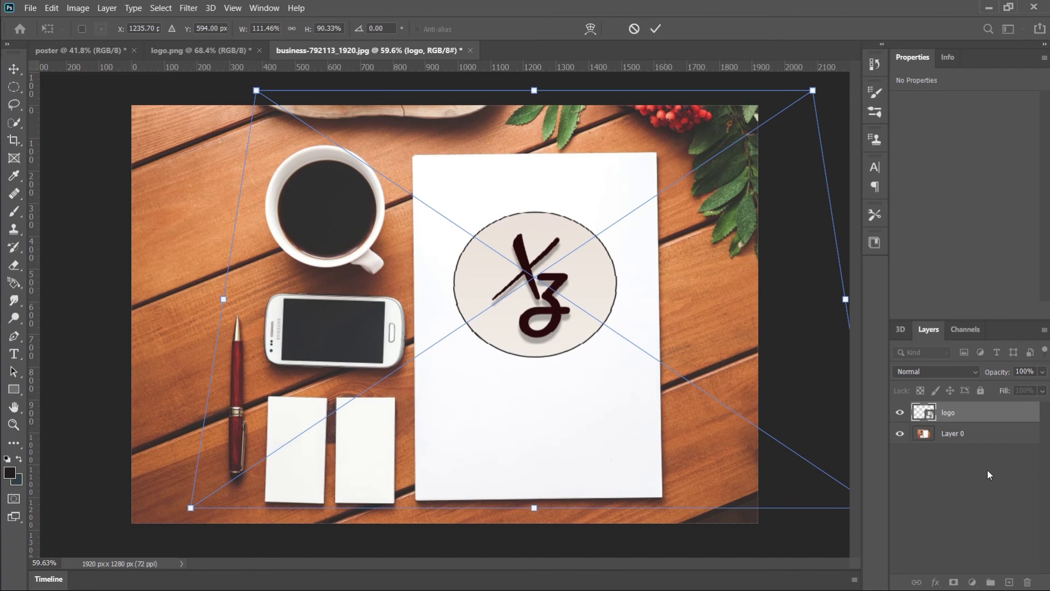
key("Return")
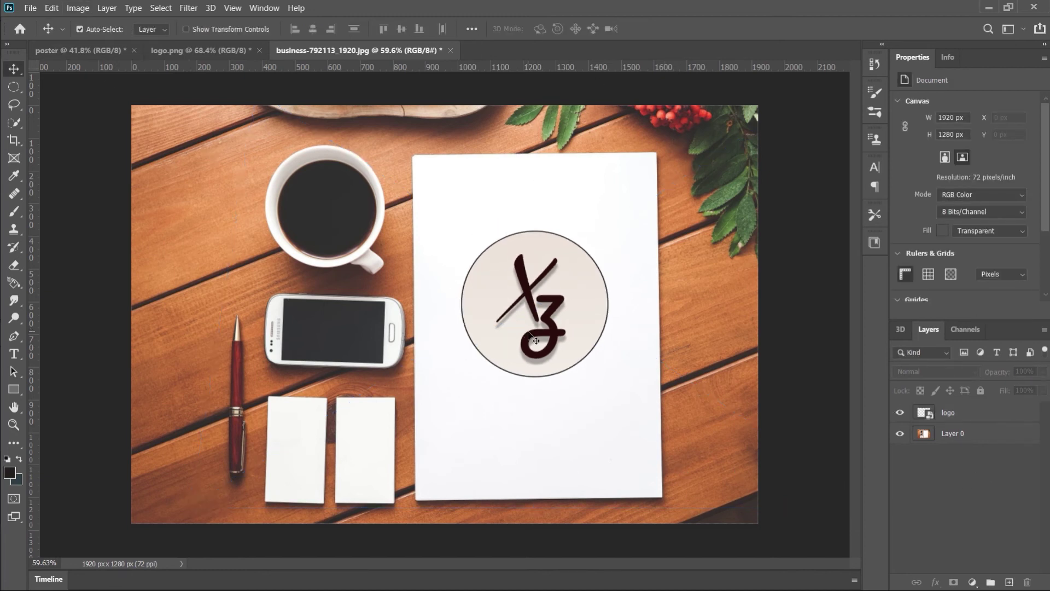
- Warp the logo smart object by pulling its upper-left corner diagonally past the white sheet's lower-right corner, and apply the warp
left_click(50, 7)
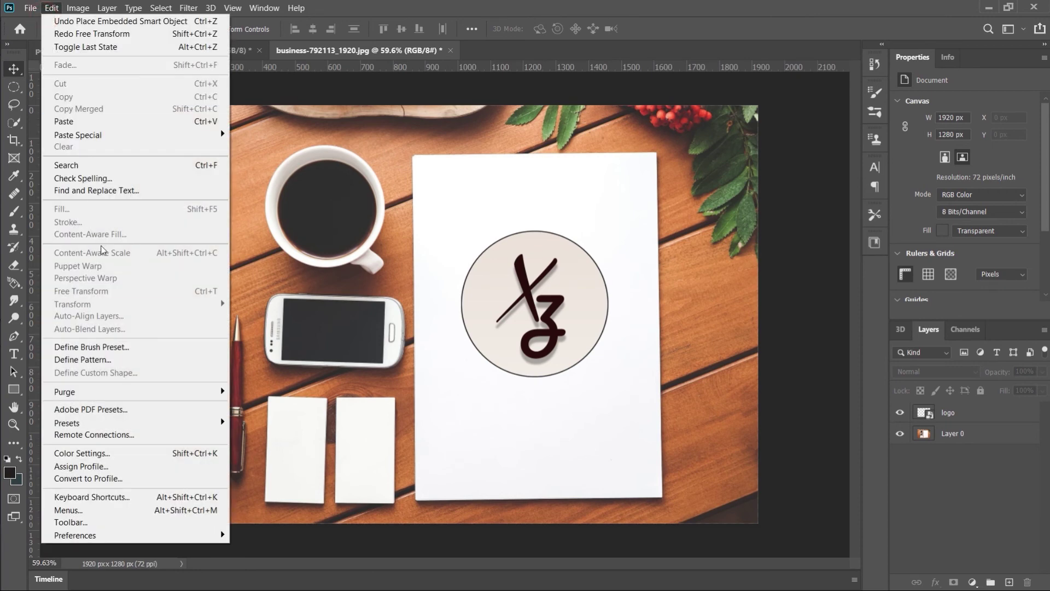
left_click(974, 454)
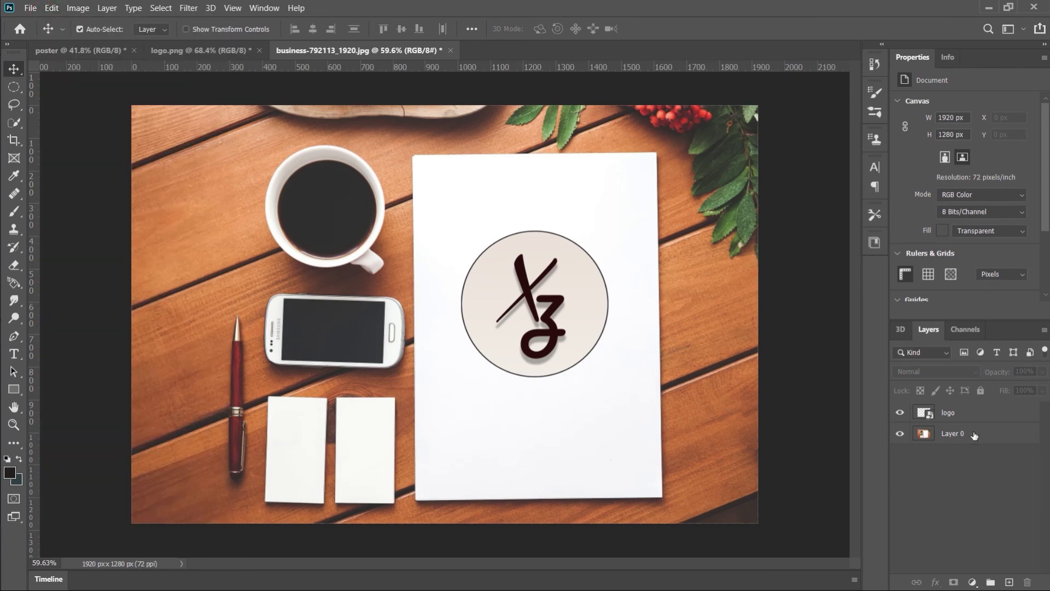
left_click(983, 419)
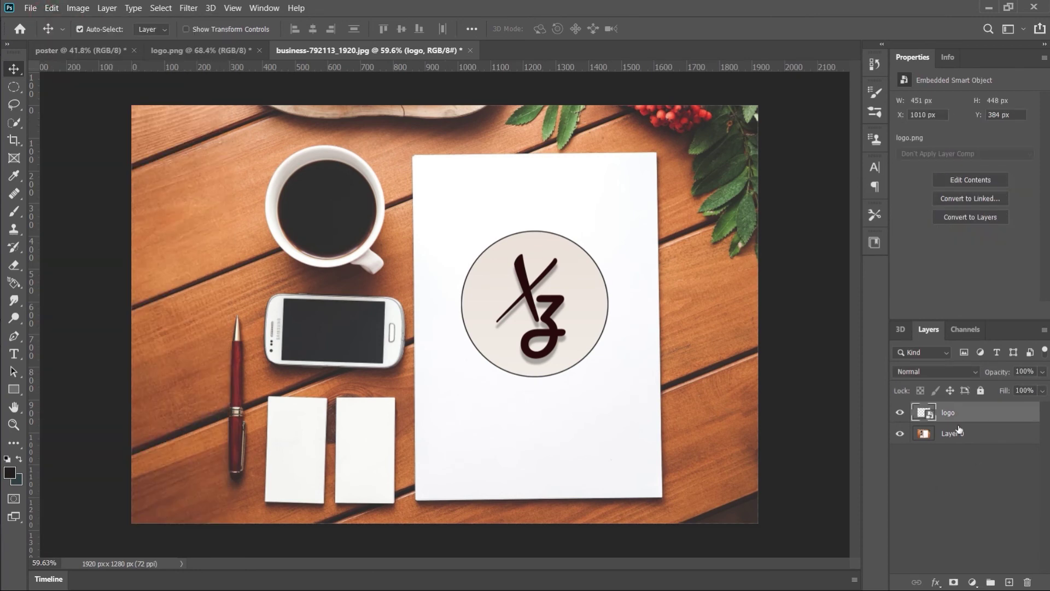
left_click(52, 8)
mouse_move(91, 304)
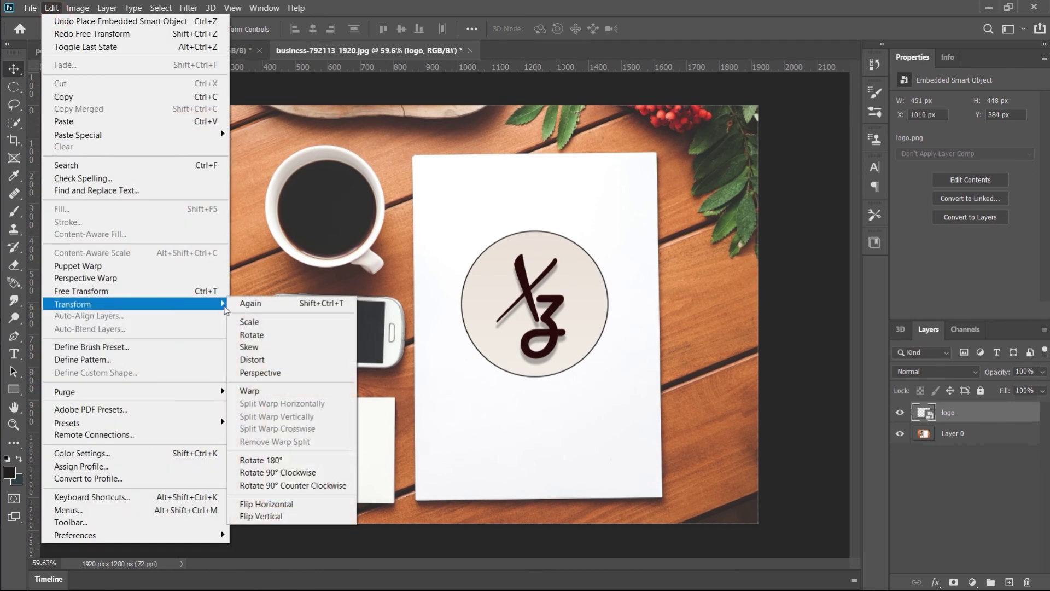
left_click(268, 392)
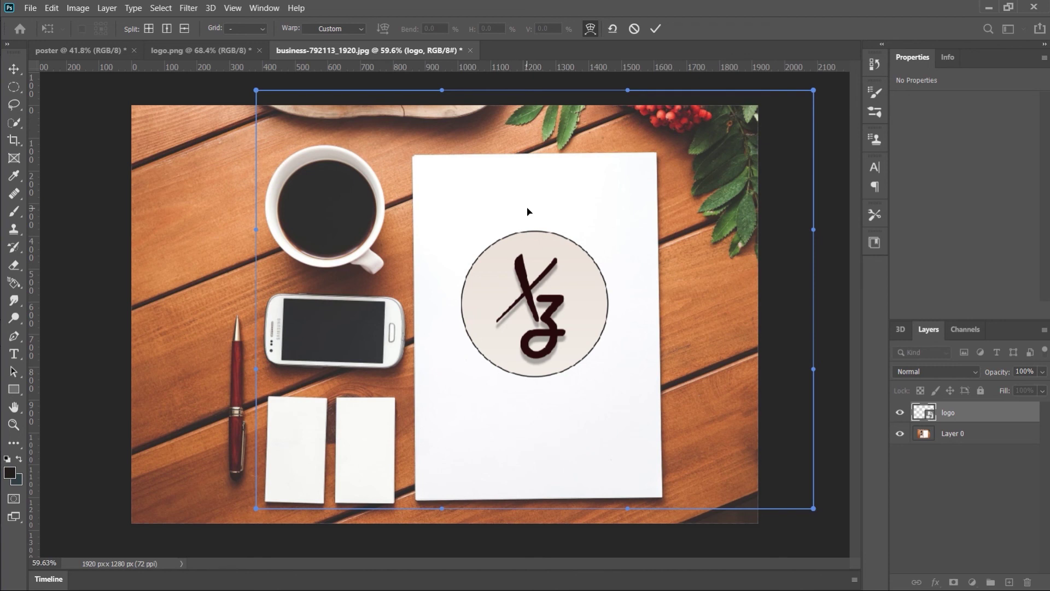
left_click_drag(256, 89, 277, 104)
left_click_drag(301, 134, 645, 524)
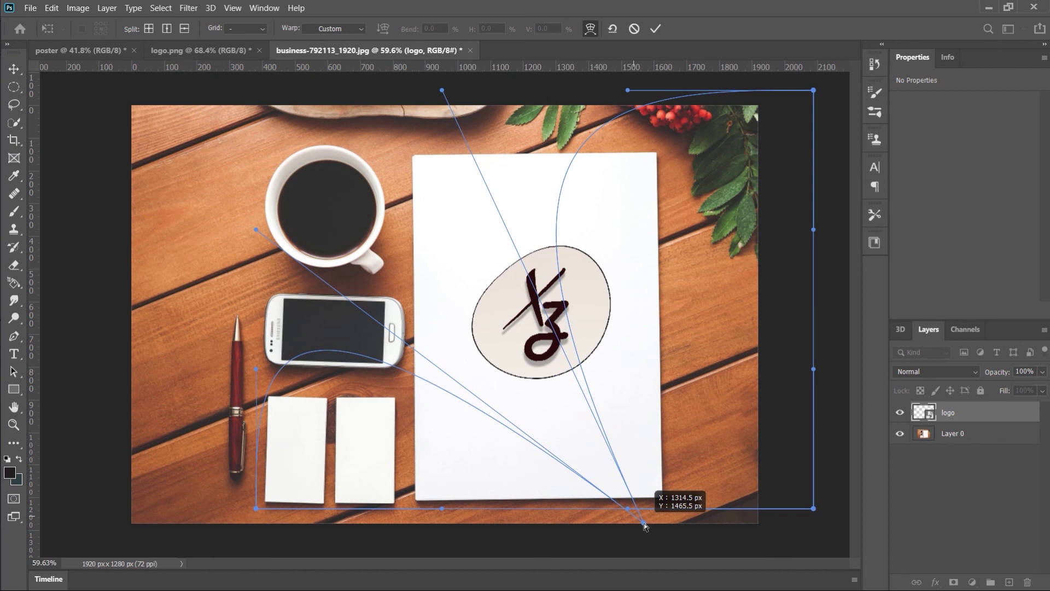
left_click_drag(645, 523, 644, 523)
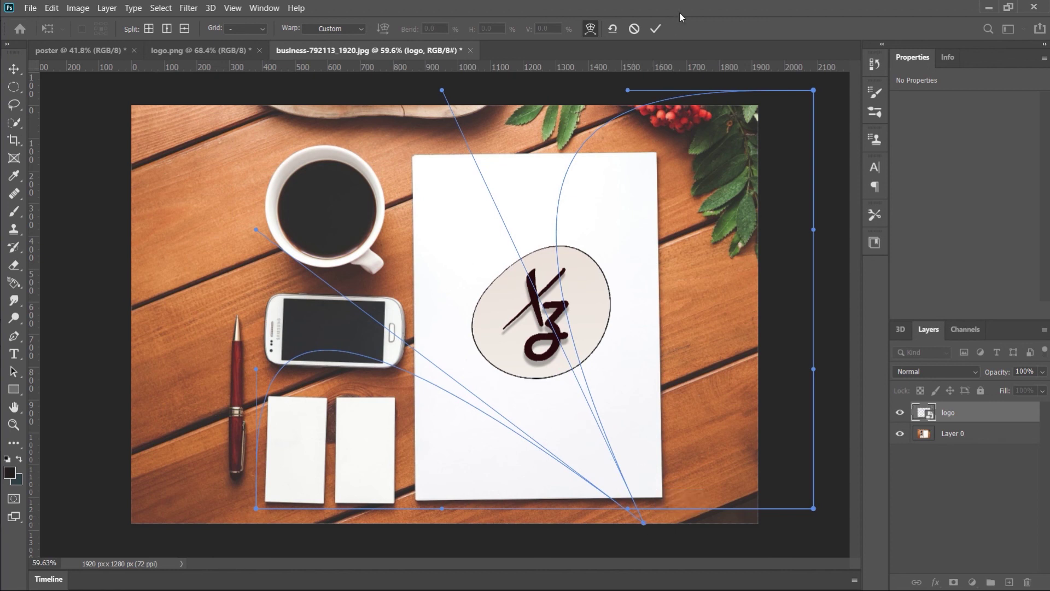
left_click(655, 29)
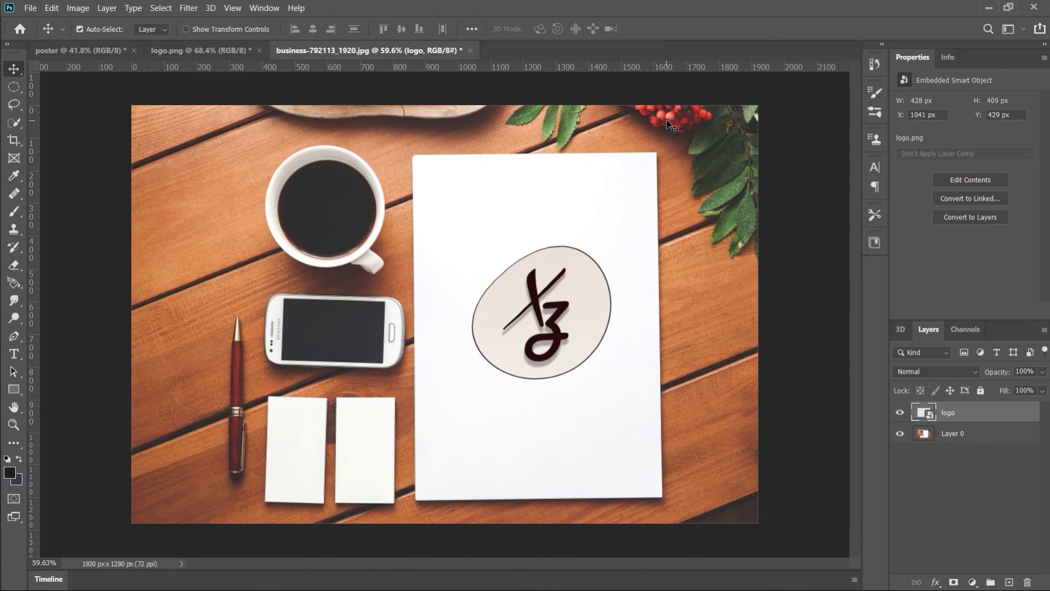
- Inspect the warped logo up close, then undo the warp
scroll(593, 138, "up", 5)
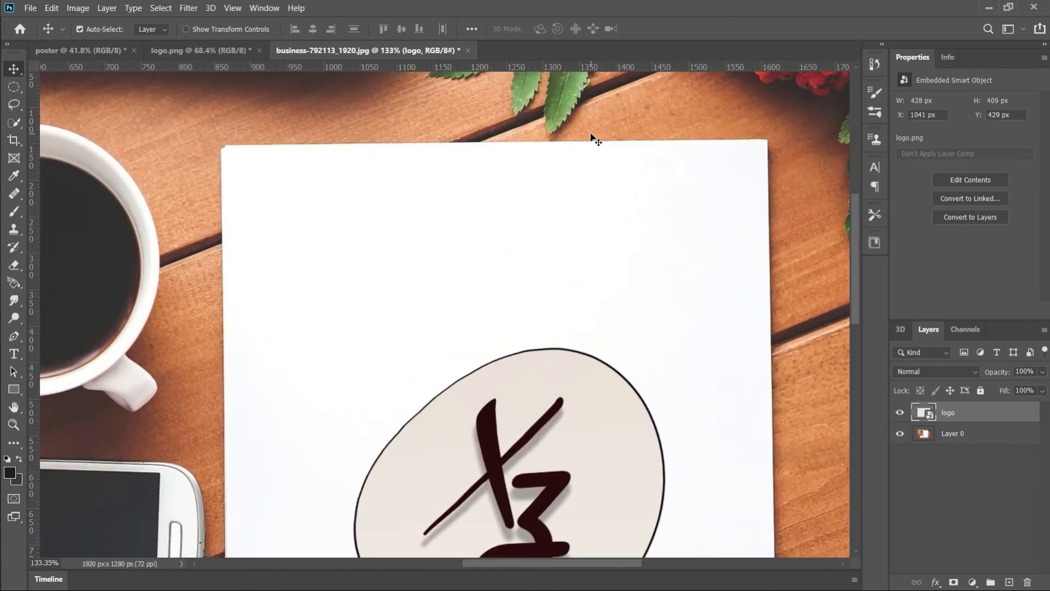
scroll(593, 137, "down", 2)
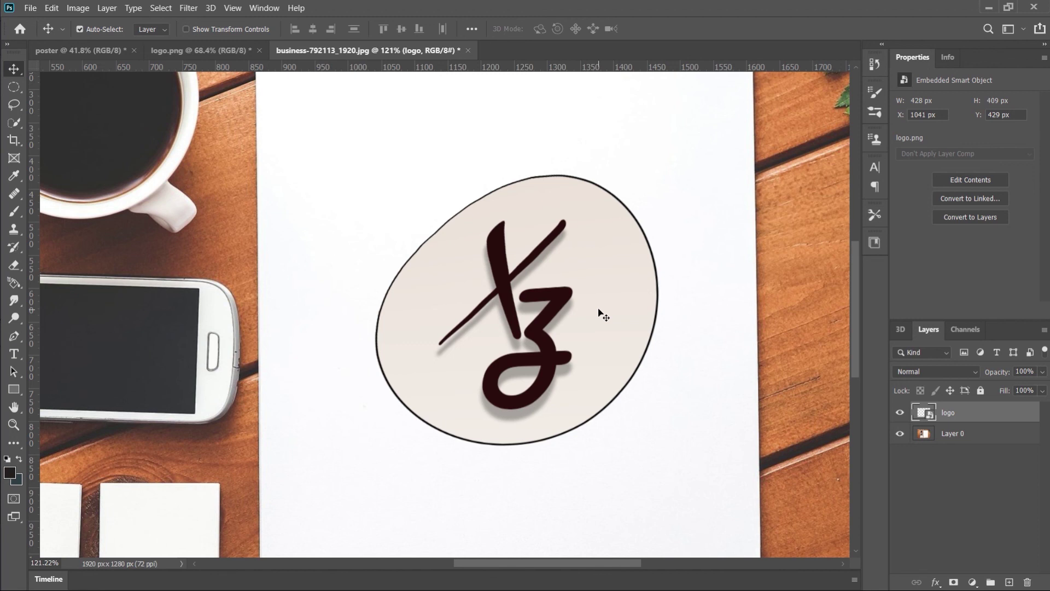
key("ctrl+z")
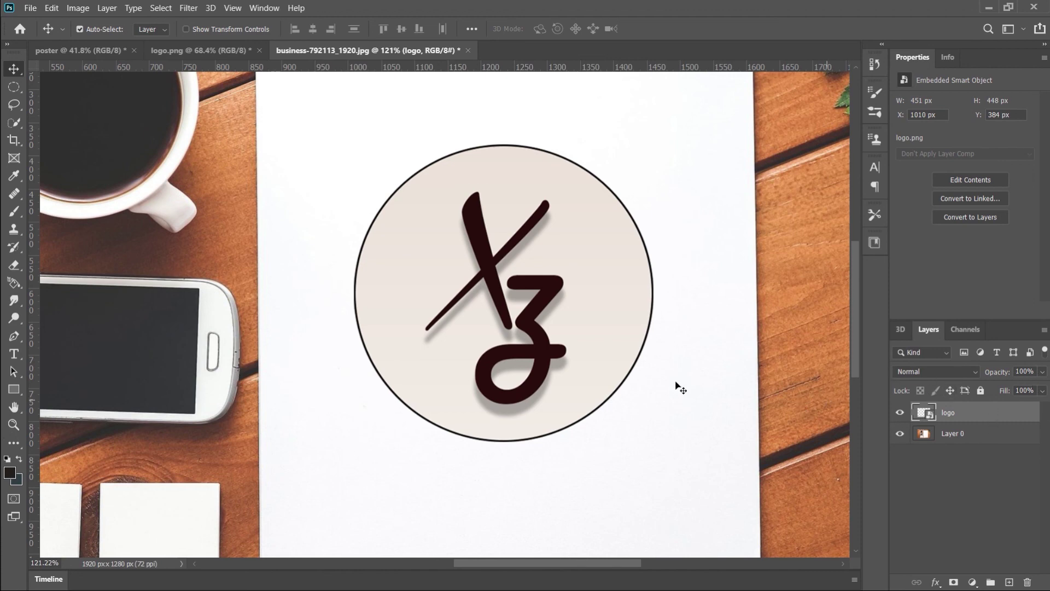
- Start a free transform on the logo smart object and bring up its list of available transform modes
left_click(52, 7)
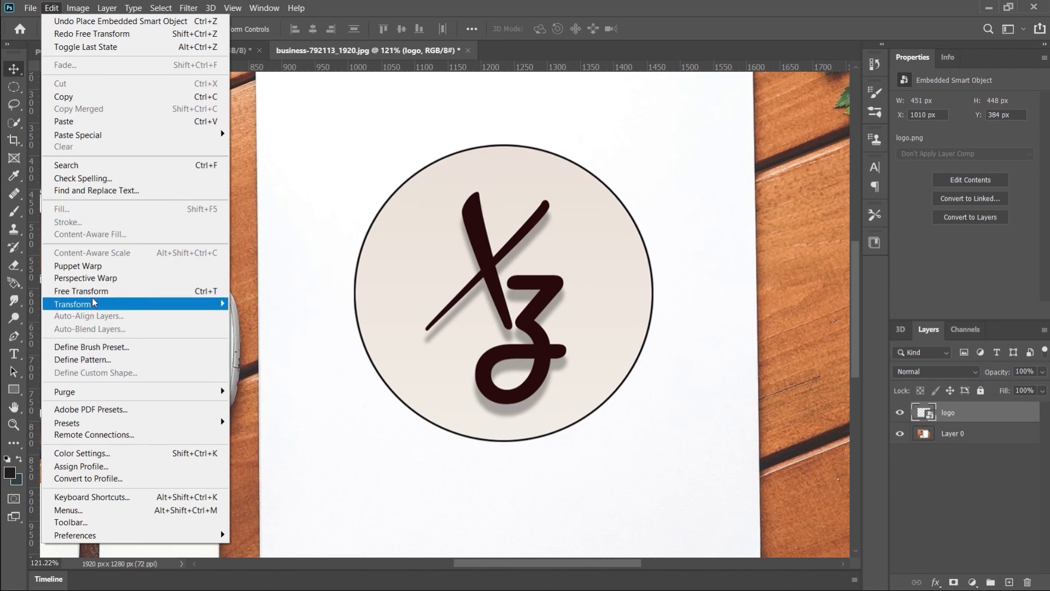
left_click(982, 418)
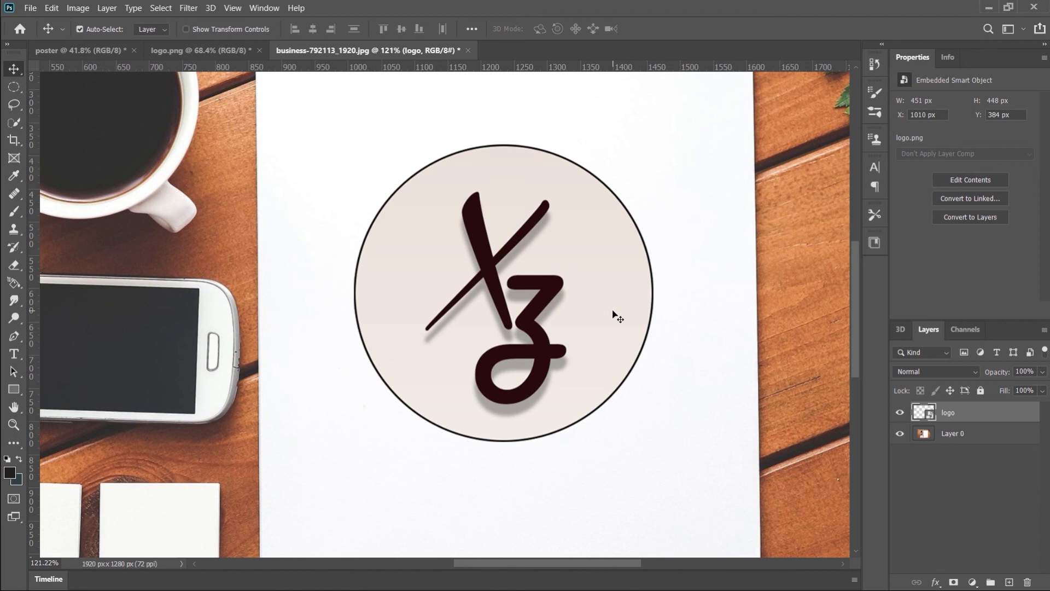
key("ctrl+t")
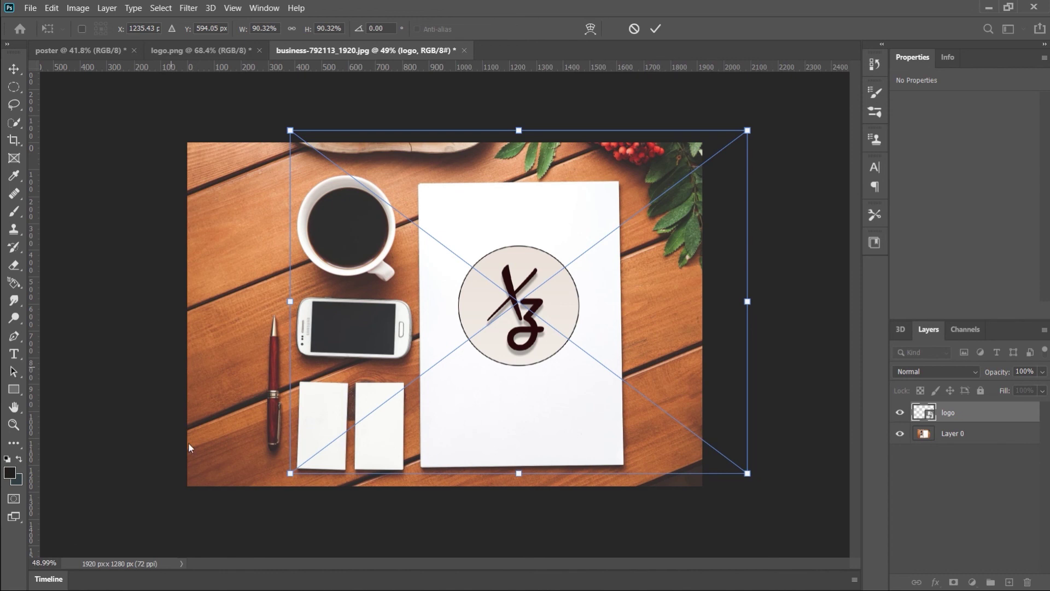
right_click(411, 286)
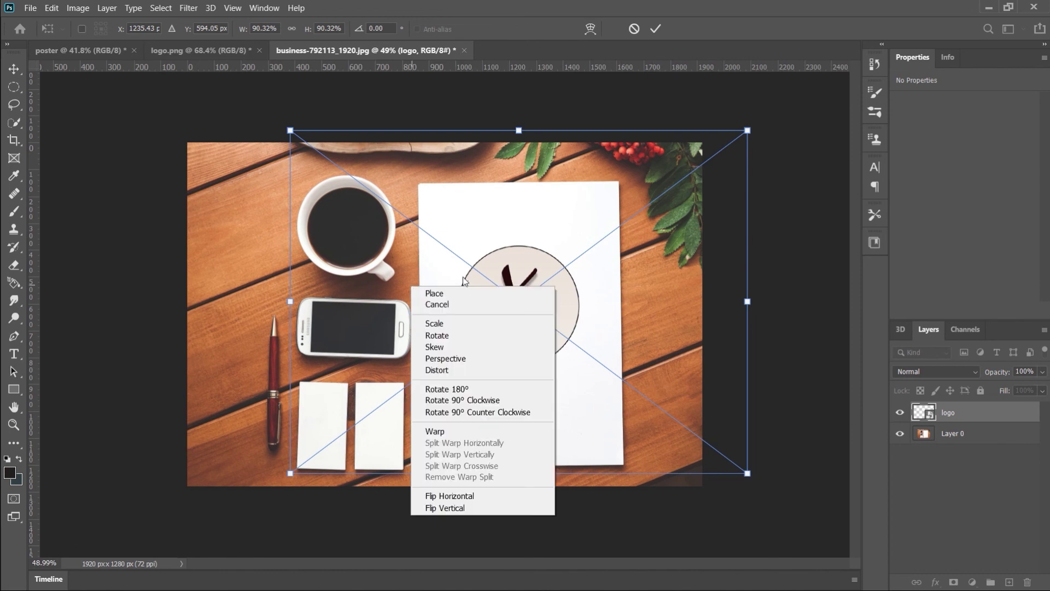